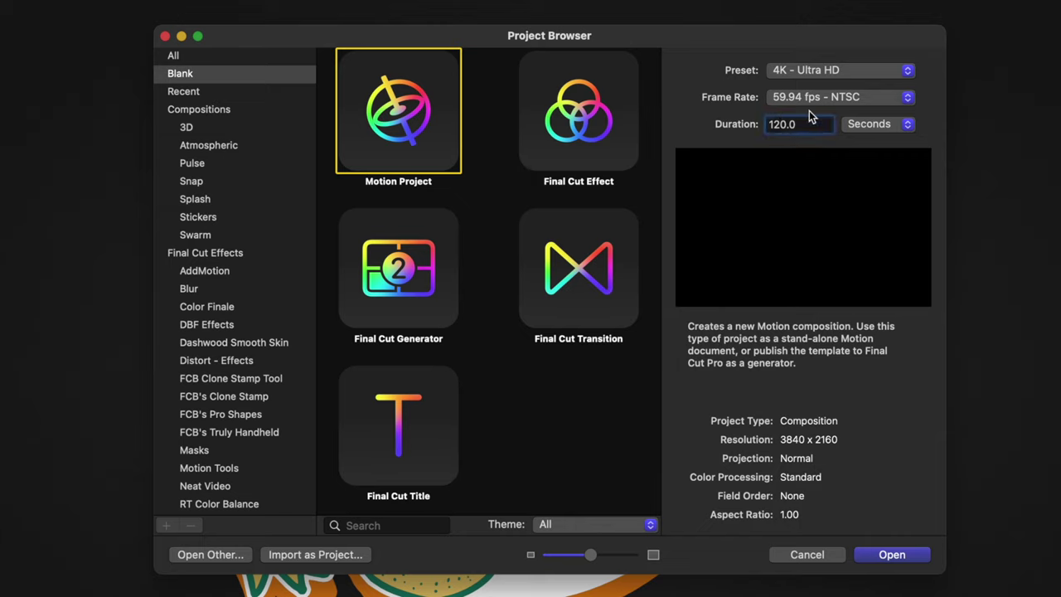
- Create a blank 4K - Ultra HD Motion project at 59.94 fps with a duration of 240 seconds
type("240")
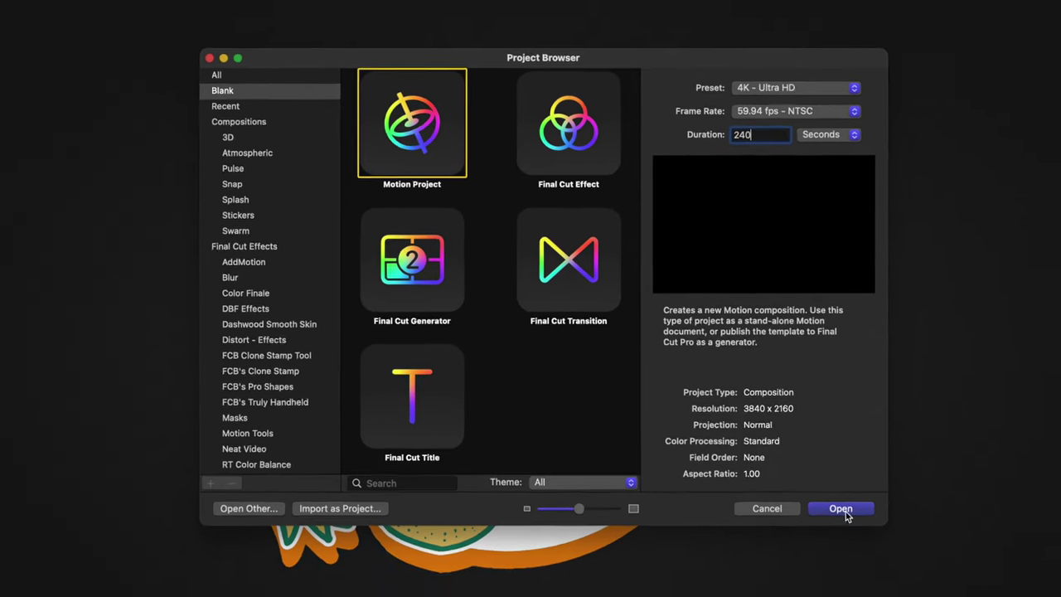
left_click(846, 511)
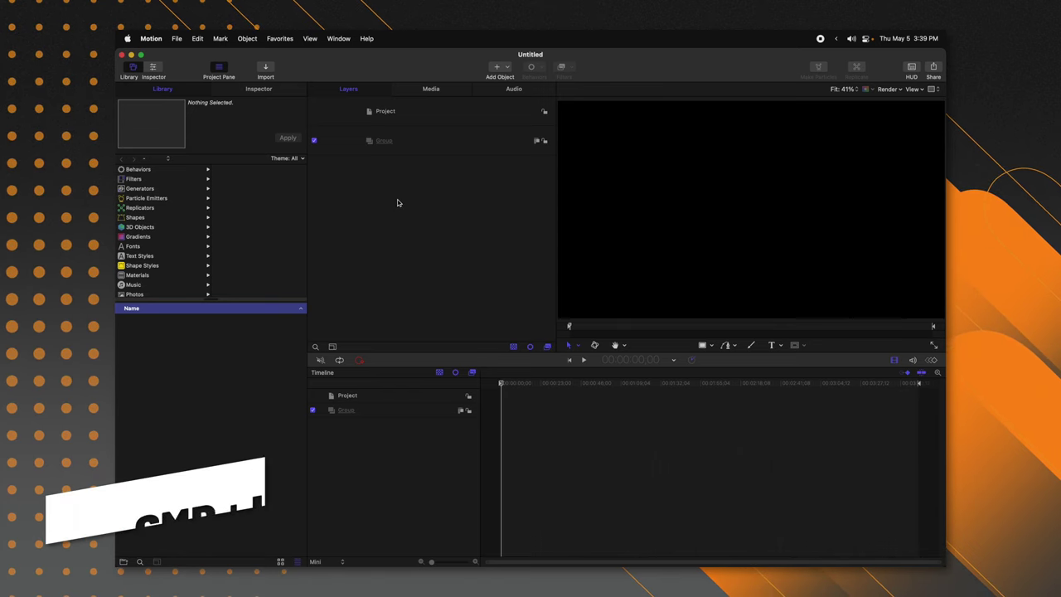
- Import the audio file Hip Hop Epic.wav from the Music folder of T140 - Audio Visualizer
key("super+i")
left_click(571, 97)
left_click(572, 107)
left_click(423, 134)
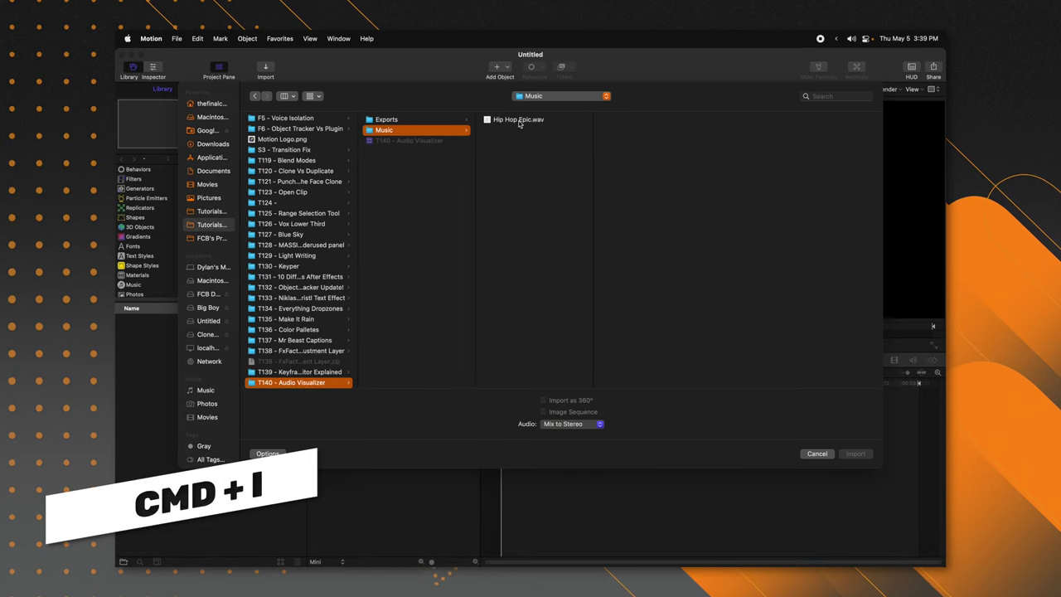
left_click(522, 121)
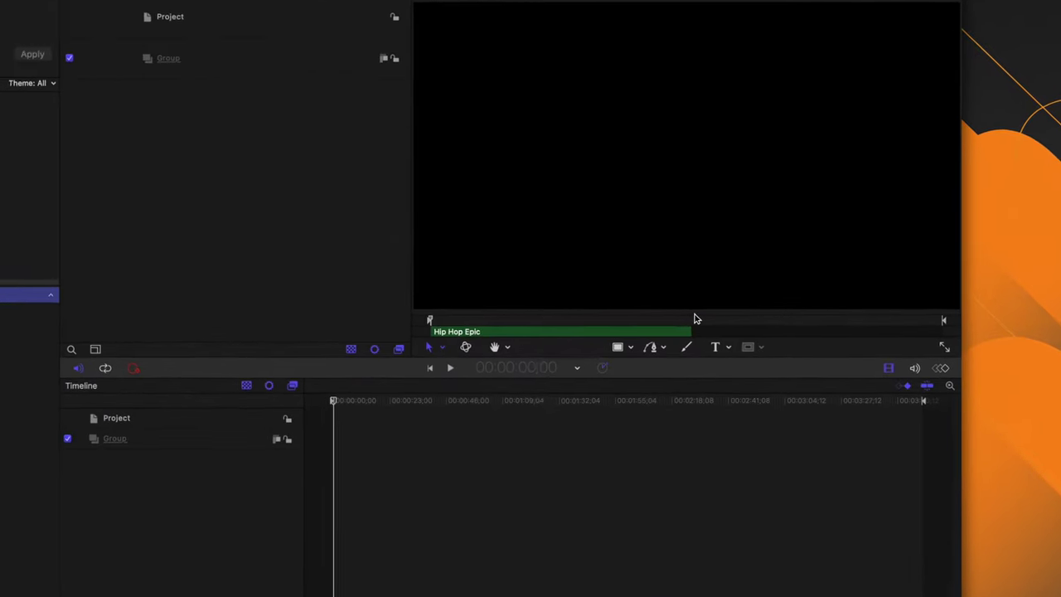
- Move the play range's out point to the end of the song and set the project duration to 2:02;00
left_click_drag(696, 319, 693, 316)
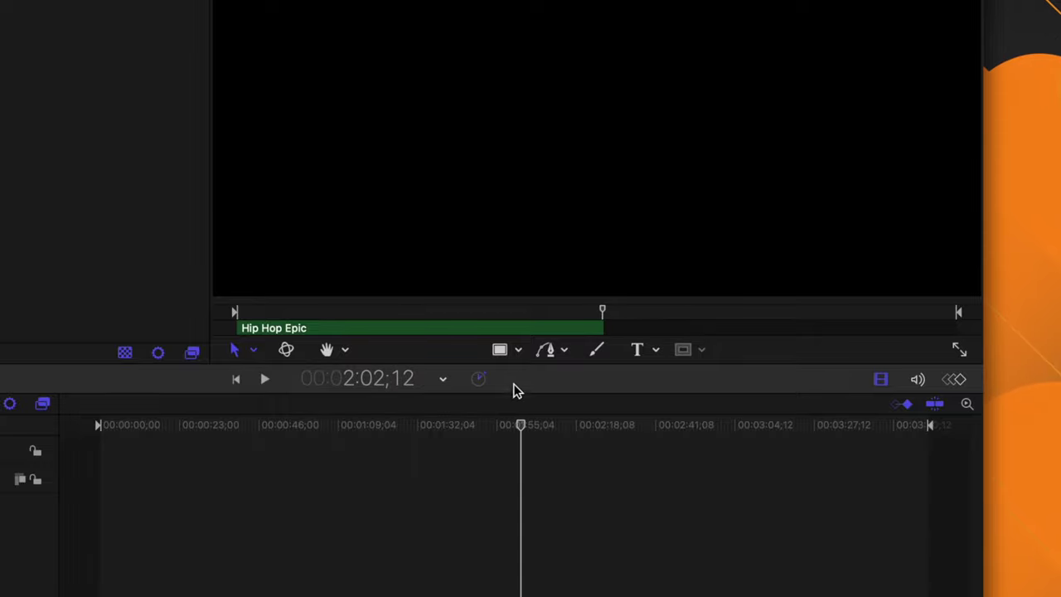
mouse_move(960, 316)
left_mouse_down()
mouse_move(600, 268)
mouse_move(609, 269)
left_mouse_up()
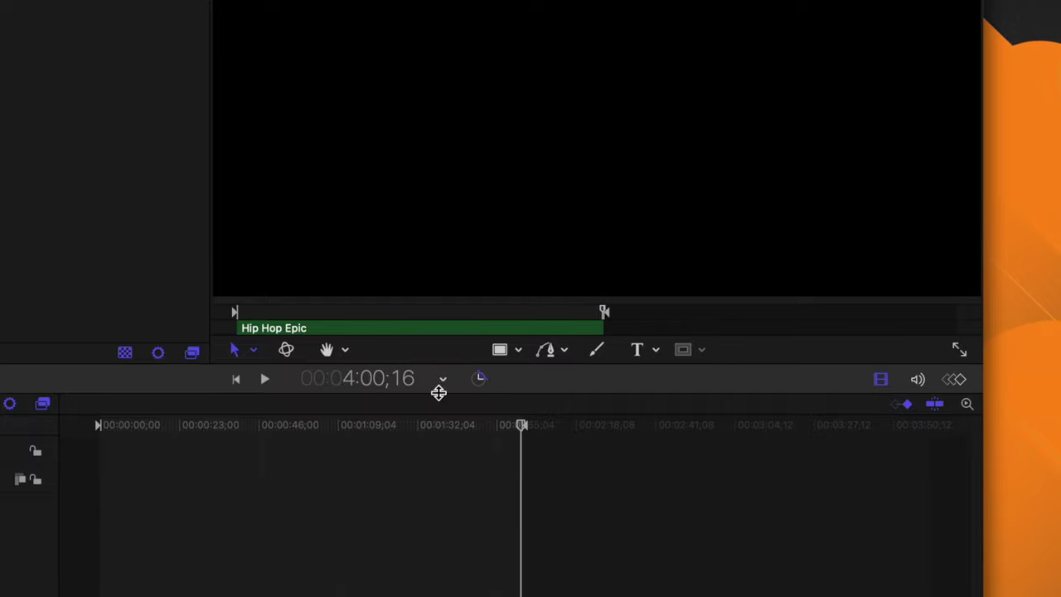
left_click(347, 382)
key("BackSpace")
type("2:02;00")
key("Return")
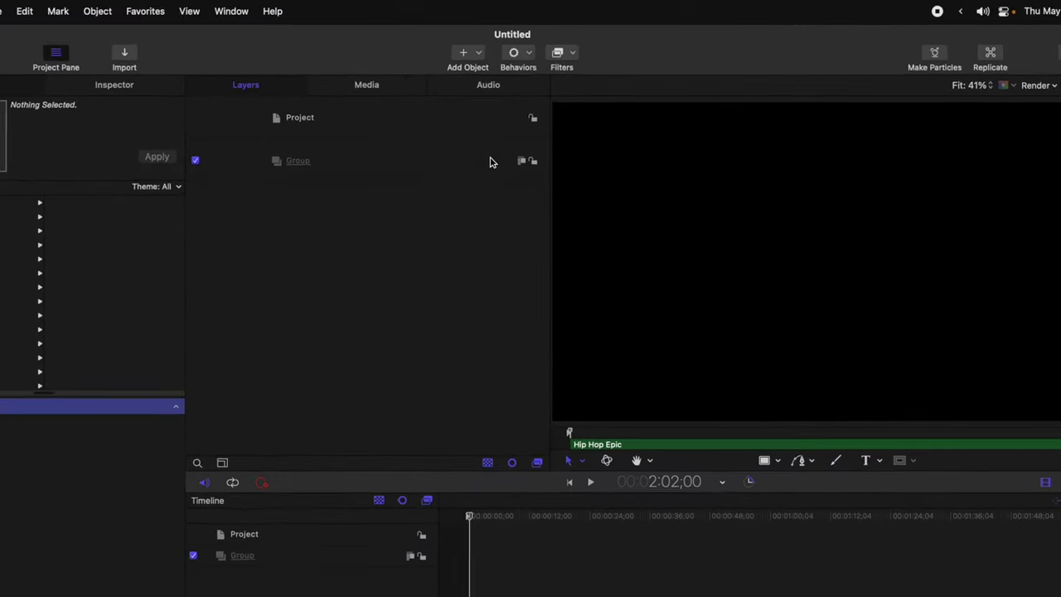
- Check the imported song in the project's list of audio tracks
left_click(482, 89)
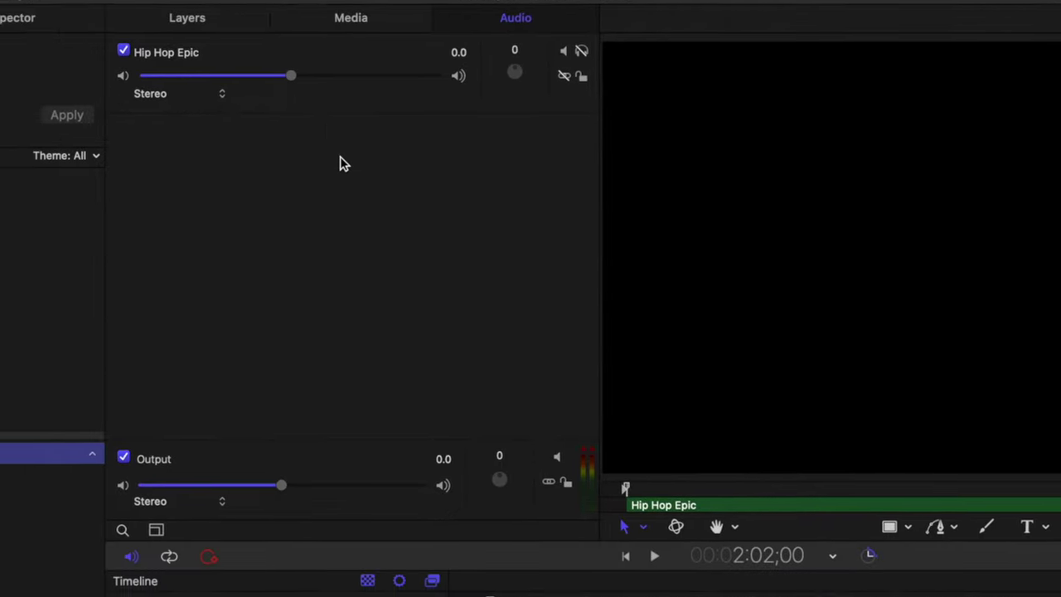
left_click(377, 284)
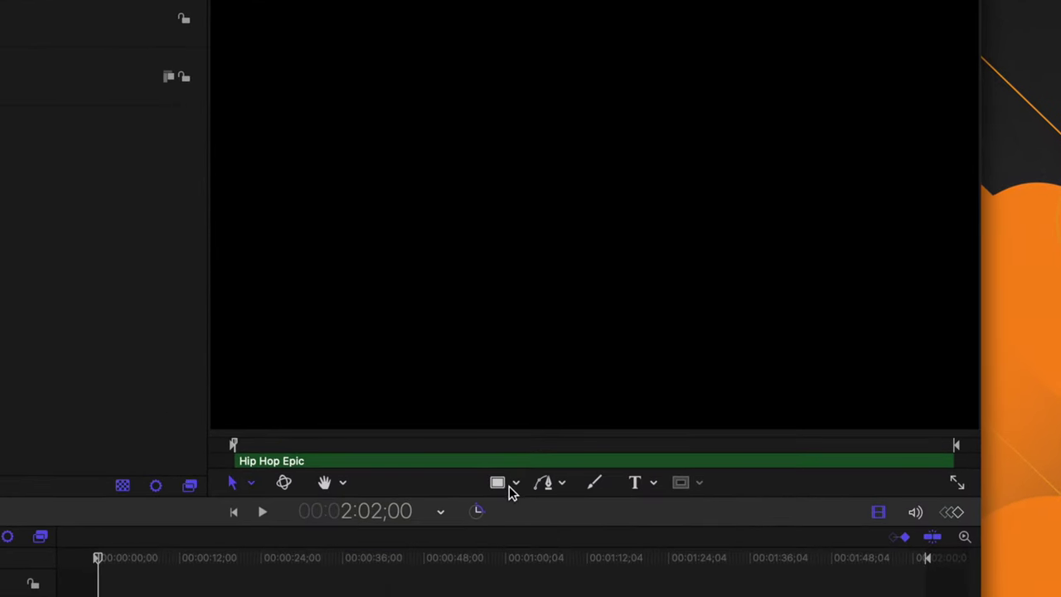
- Draw a straight vertical line about 528 px tall near the middle of the canvas
left_click(517, 484)
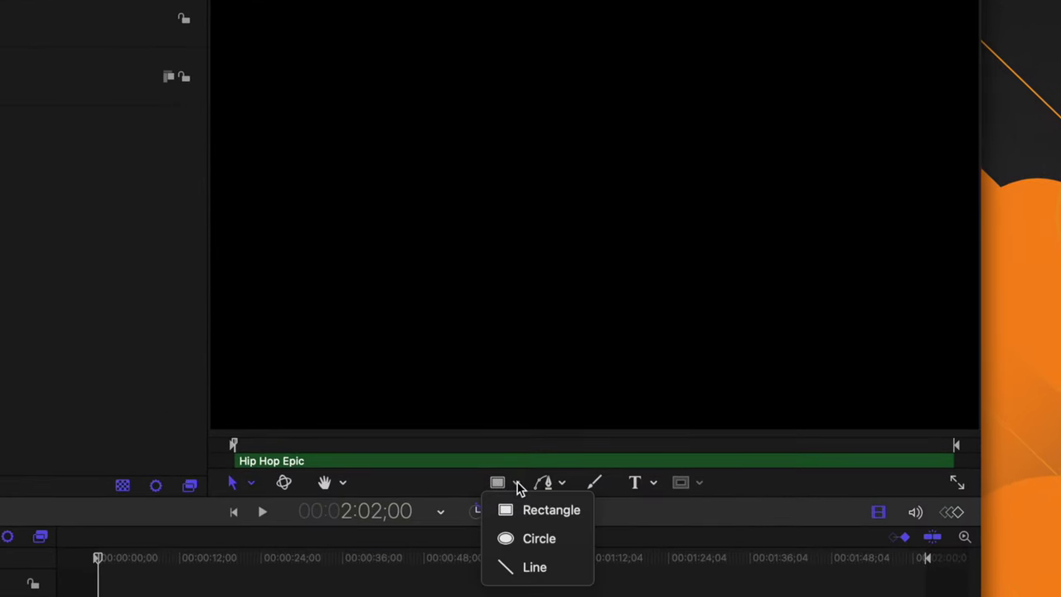
left_click(526, 571)
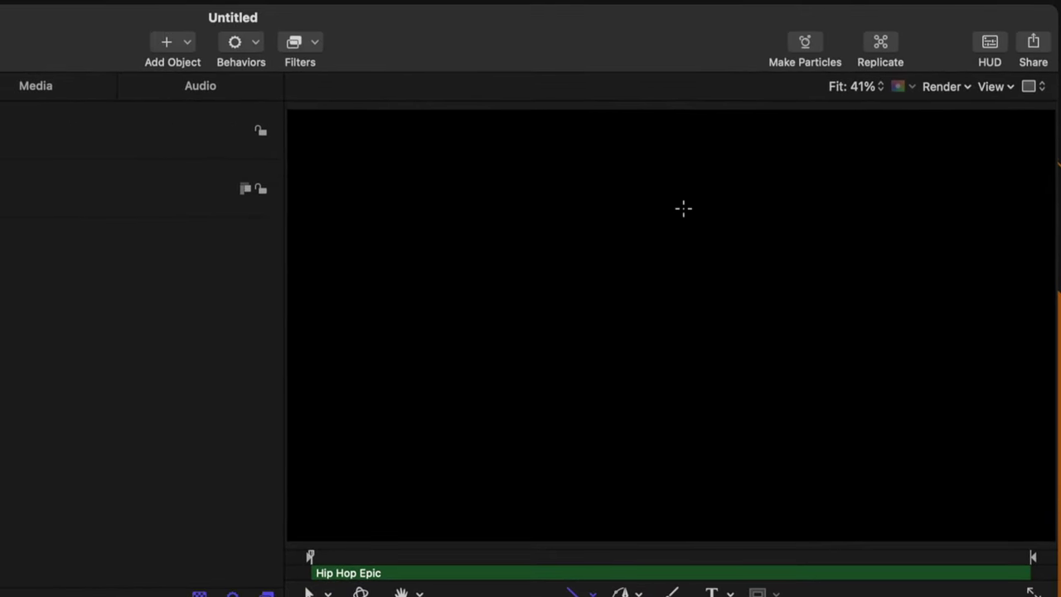
left_click_drag(680, 292, 681, 313)
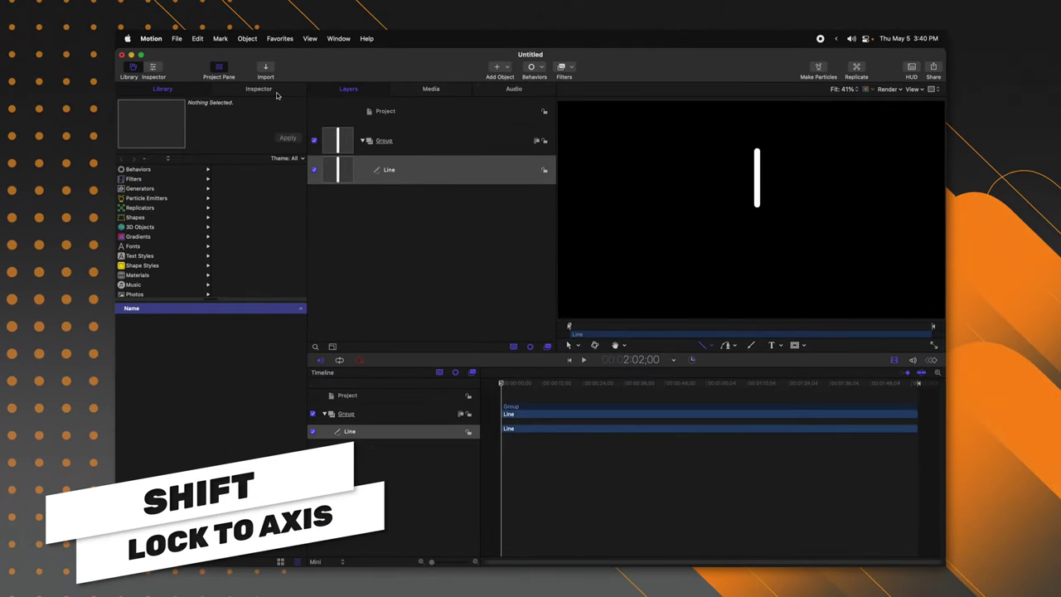
- Set the Y values of the line's control points to 400 for Point 1 and -400 for Point 2
left_click(259, 89)
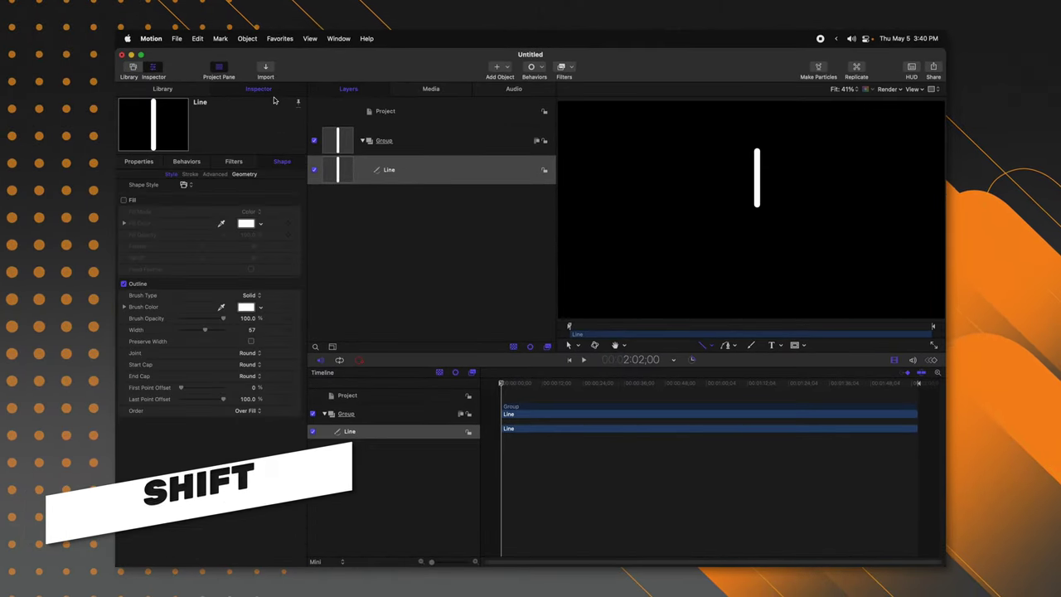
left_click(246, 174)
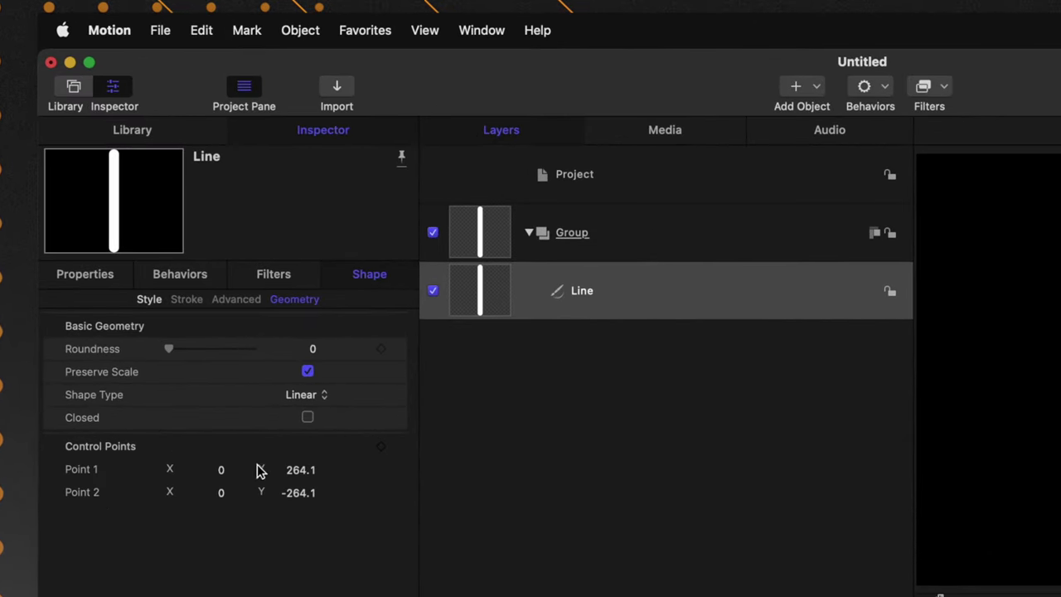
left_click(296, 474)
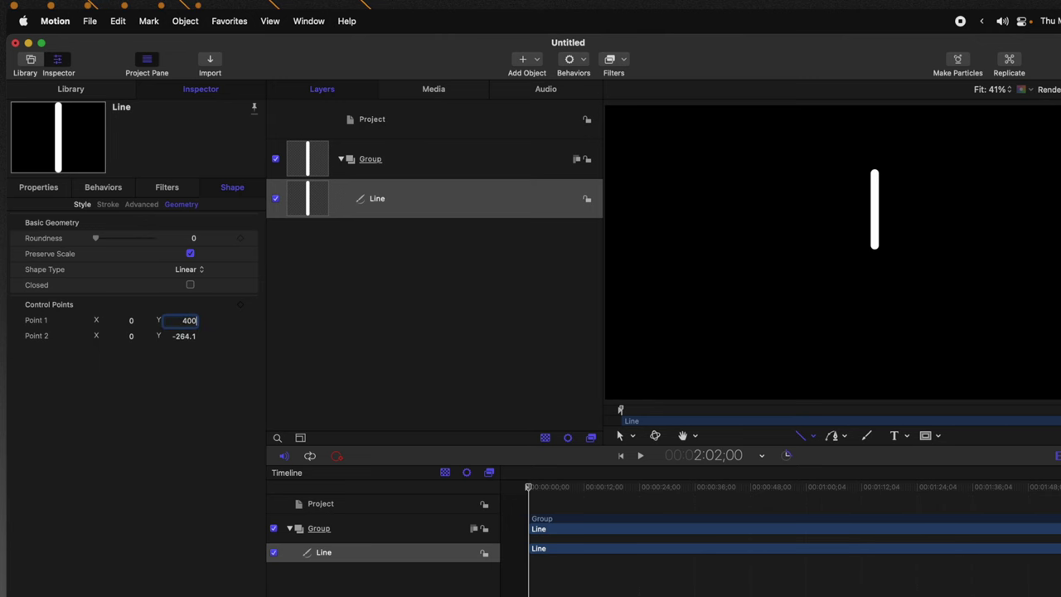
key("Return")
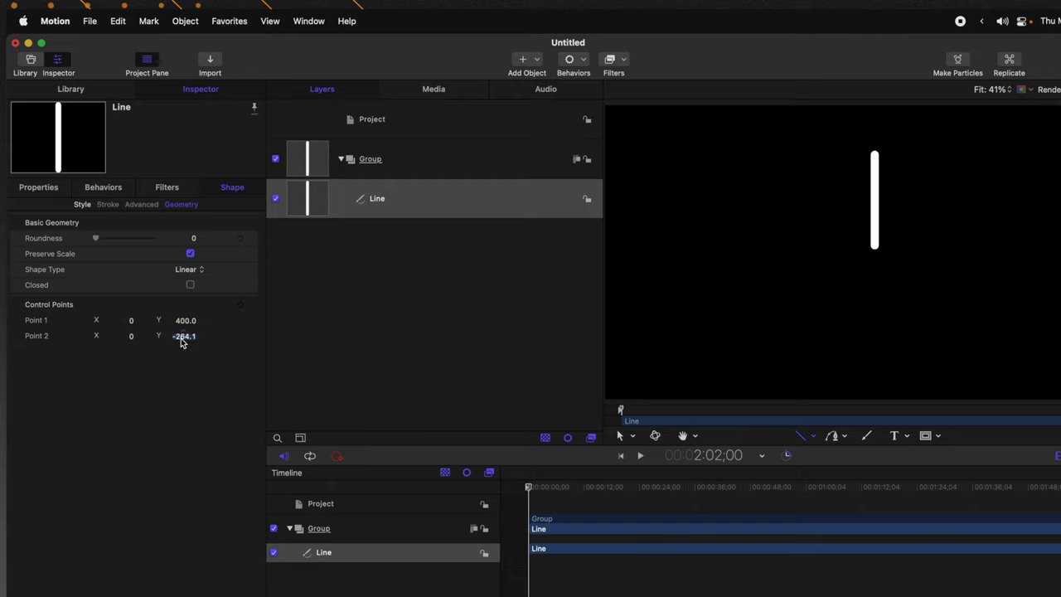
type("-400")
key("Return")
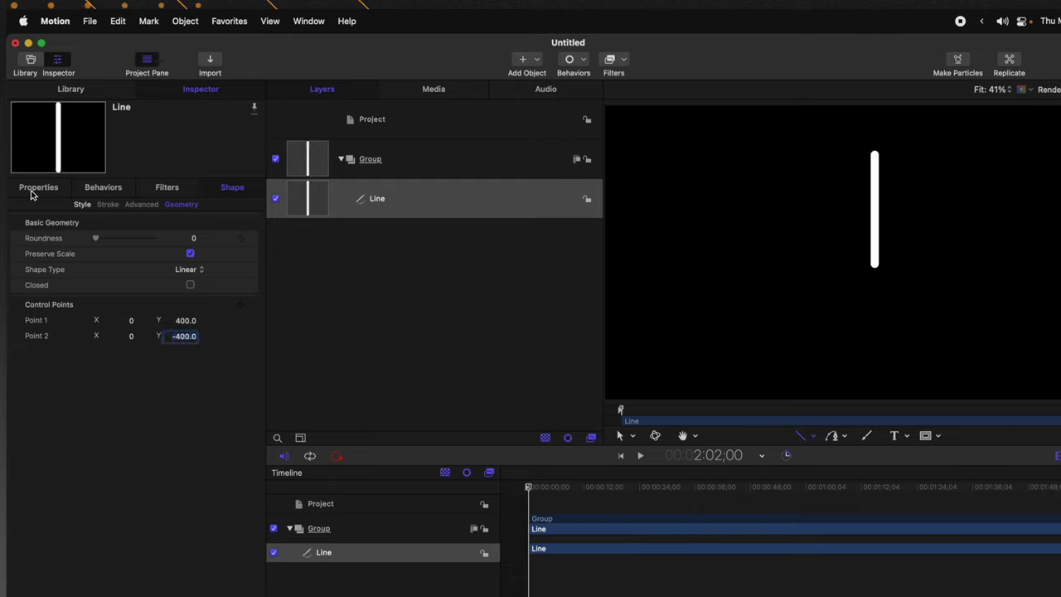
- Set the line's outline width to 20 and reset its position to the canvas centre
left_click(82, 205)
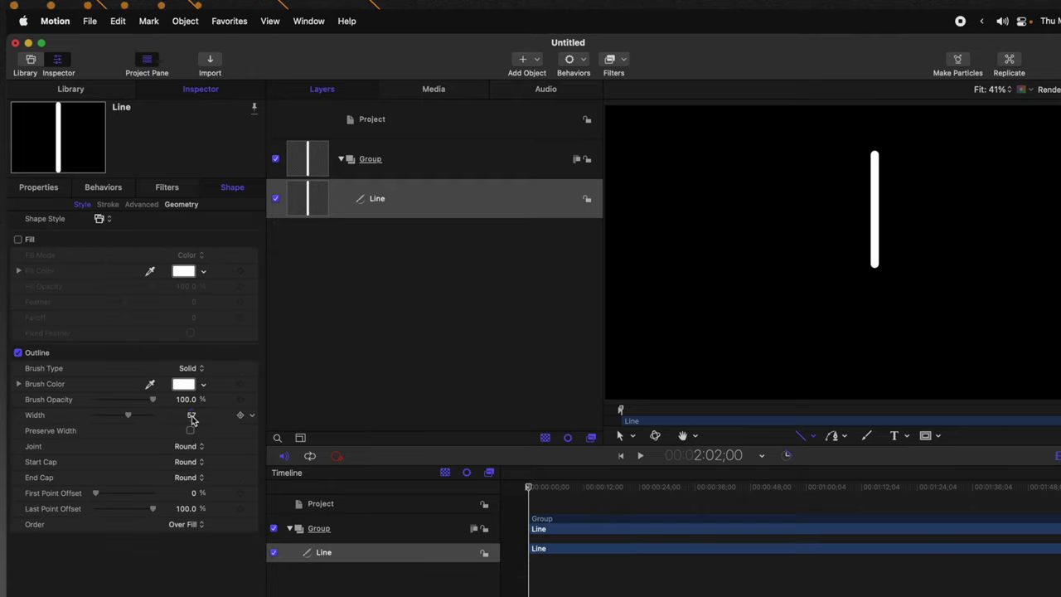
key("Return")
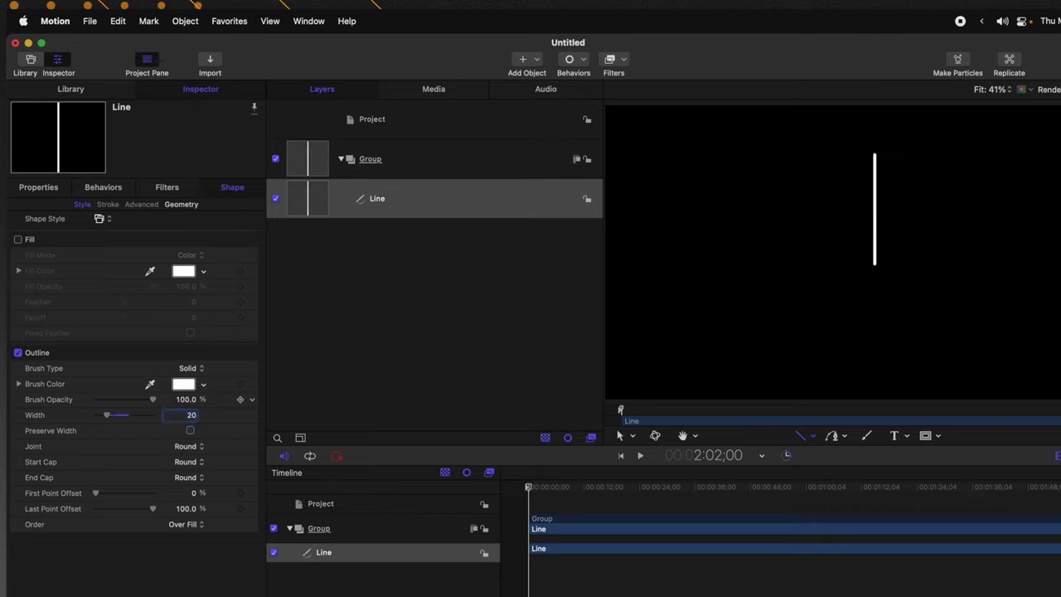
left_click(38, 187)
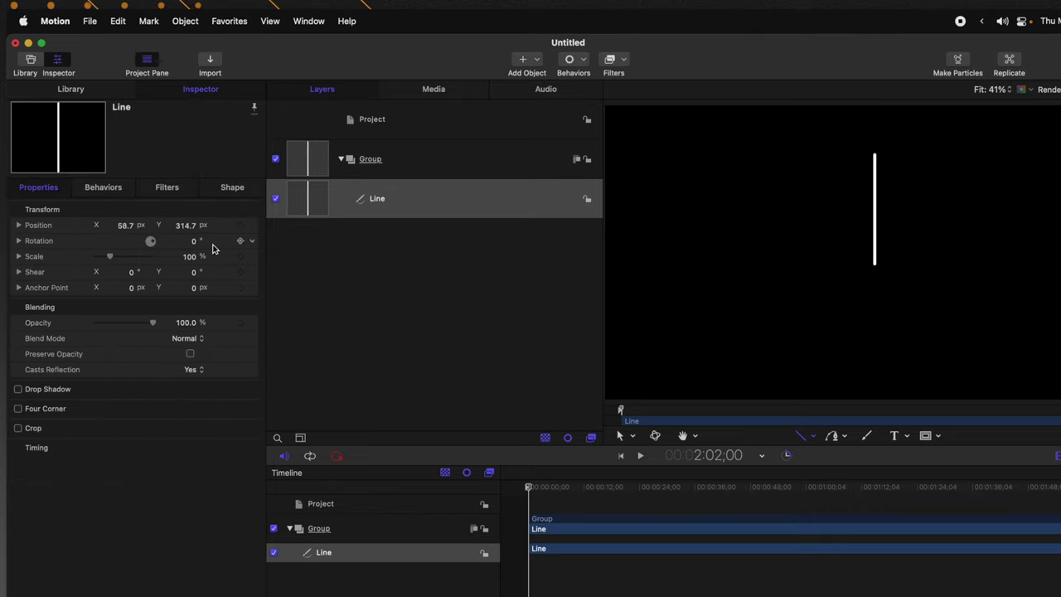
left_click(251, 228)
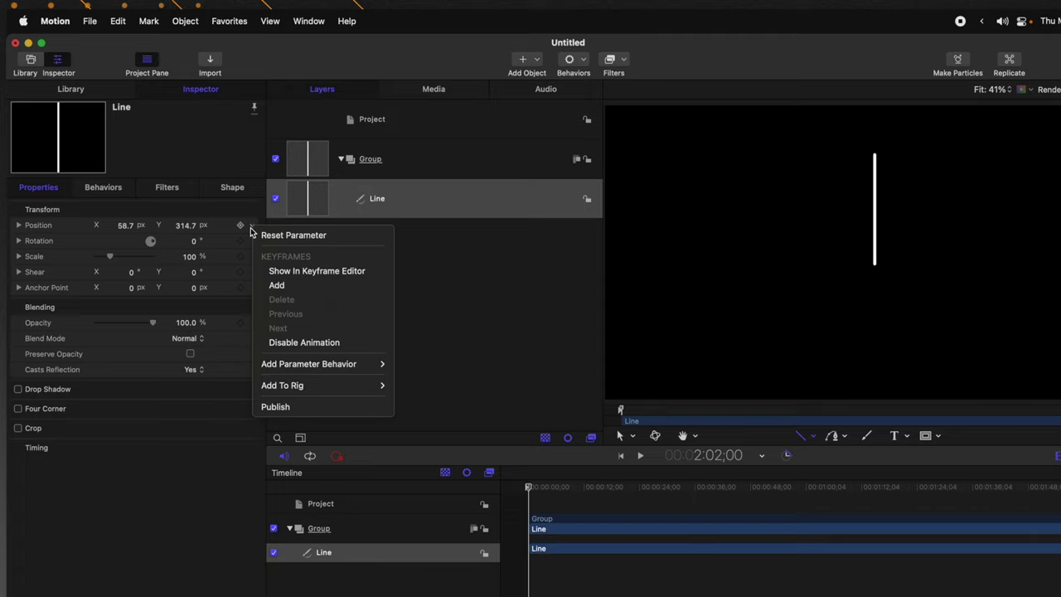
left_click(264, 237)
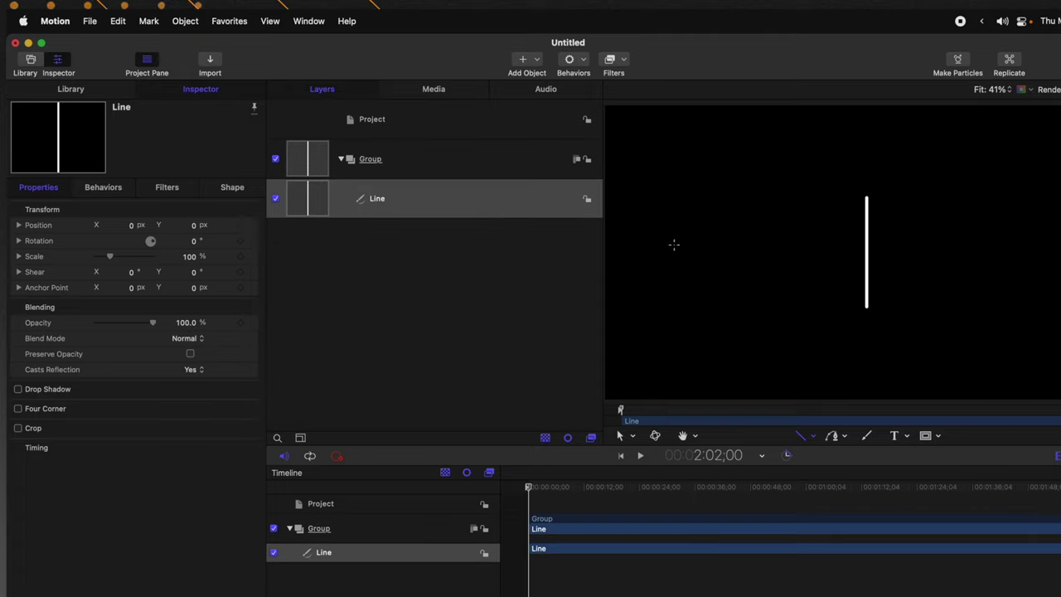
left_click(441, 259)
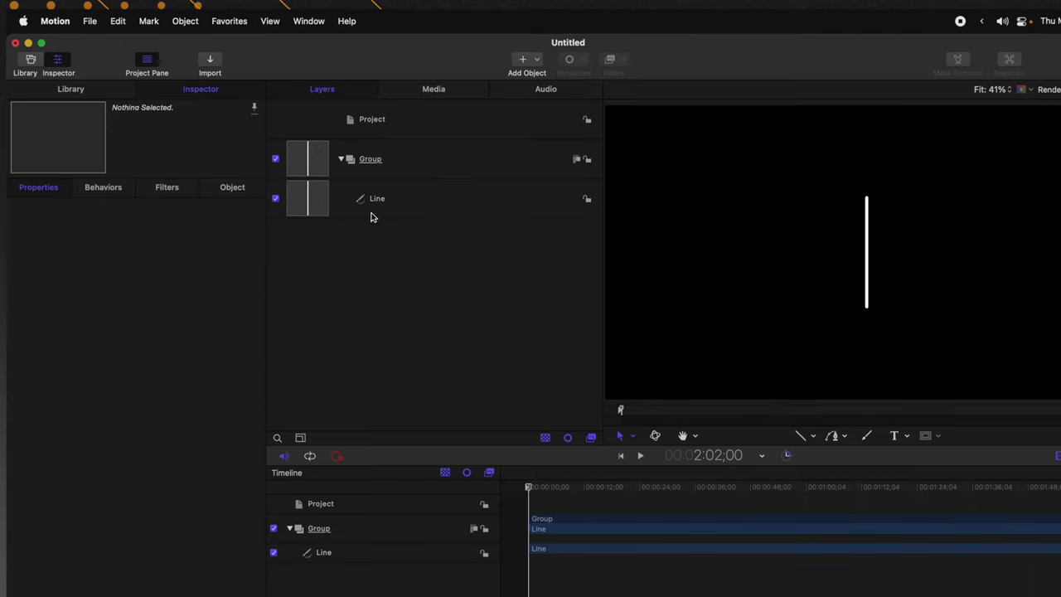
- Replicate the line and set the replicator's shape to Line
left_click(372, 213)
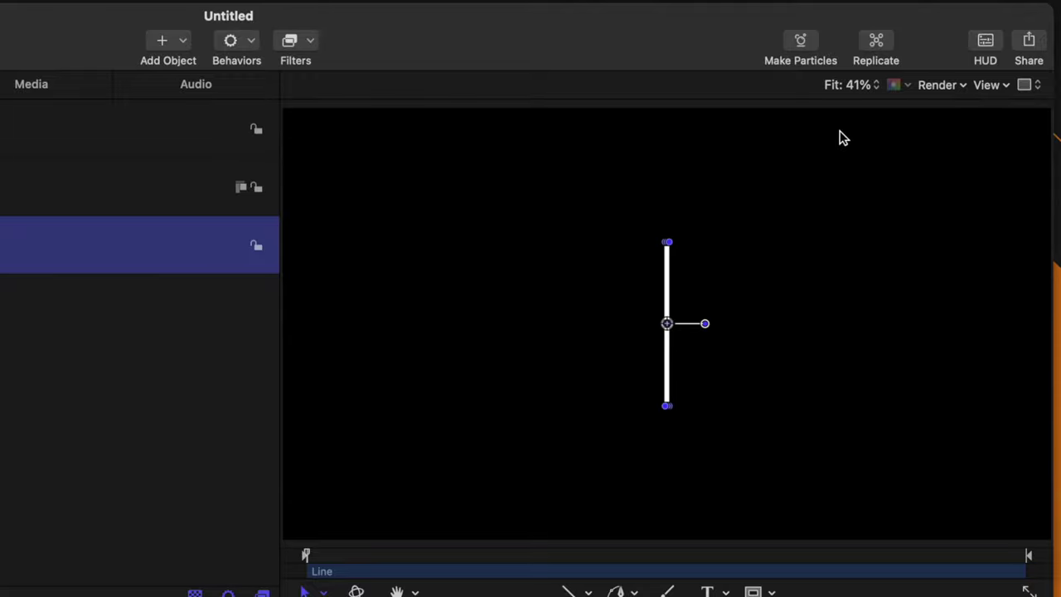
left_click(872, 50)
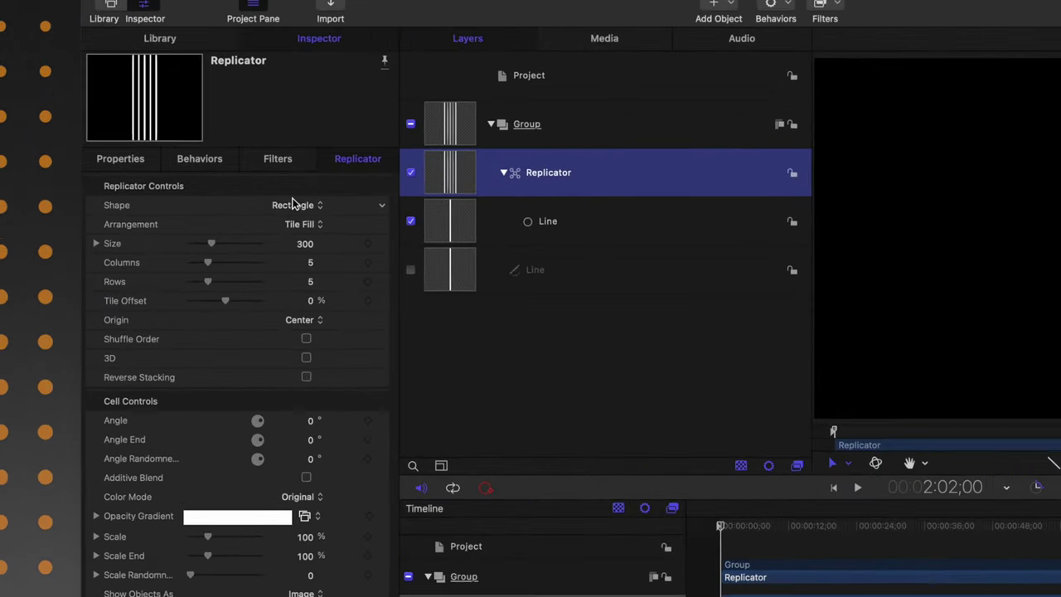
left_click(292, 204)
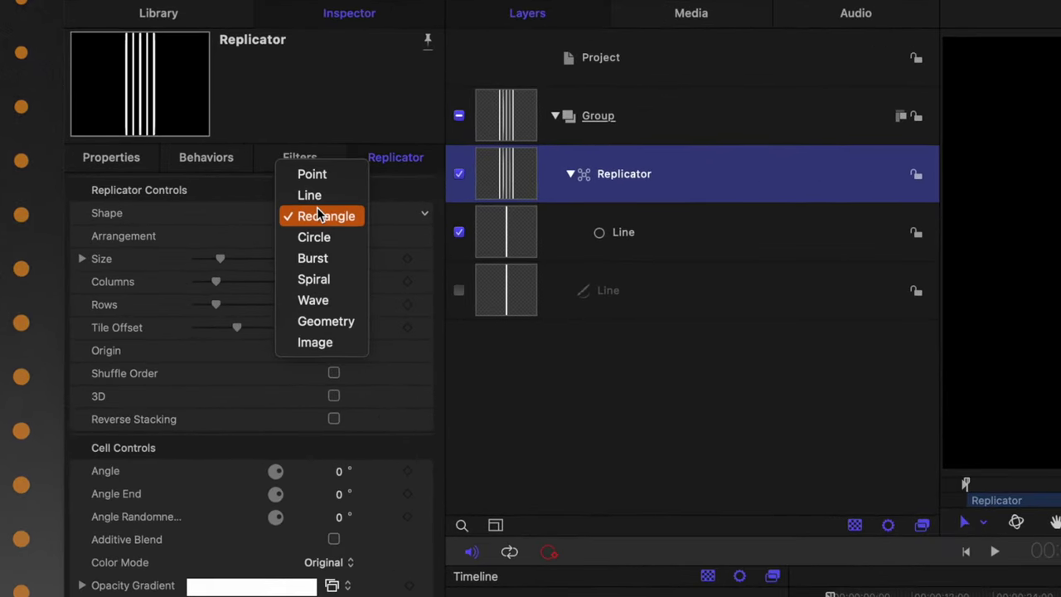
left_click(298, 189)
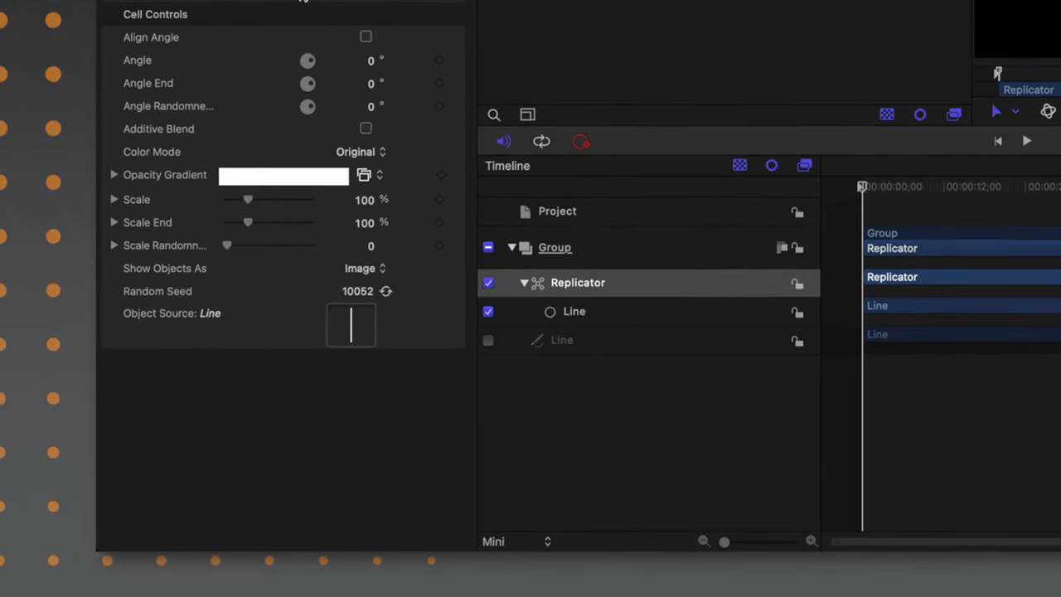
- Add a Randomize parameter behavior to the Y component of the replicator's Scale Randomness
left_click(113, 246)
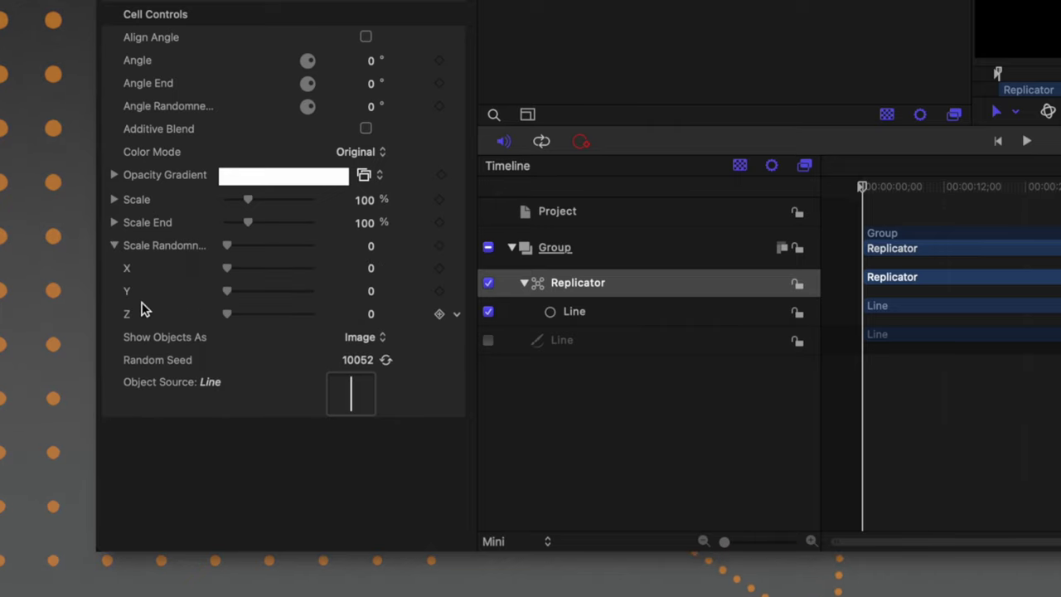
left_click(457, 294)
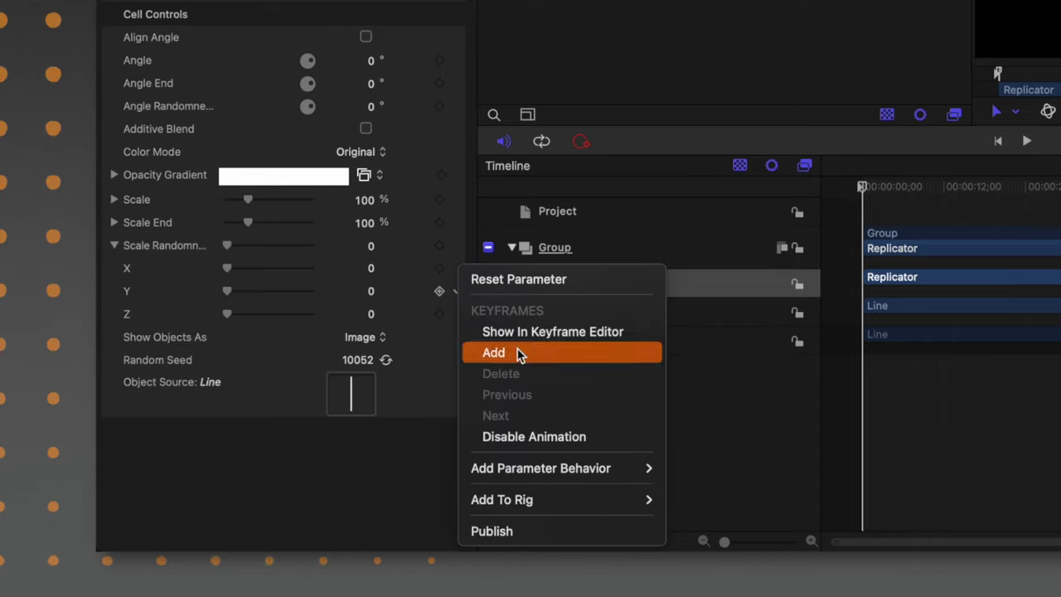
mouse_move(620, 472)
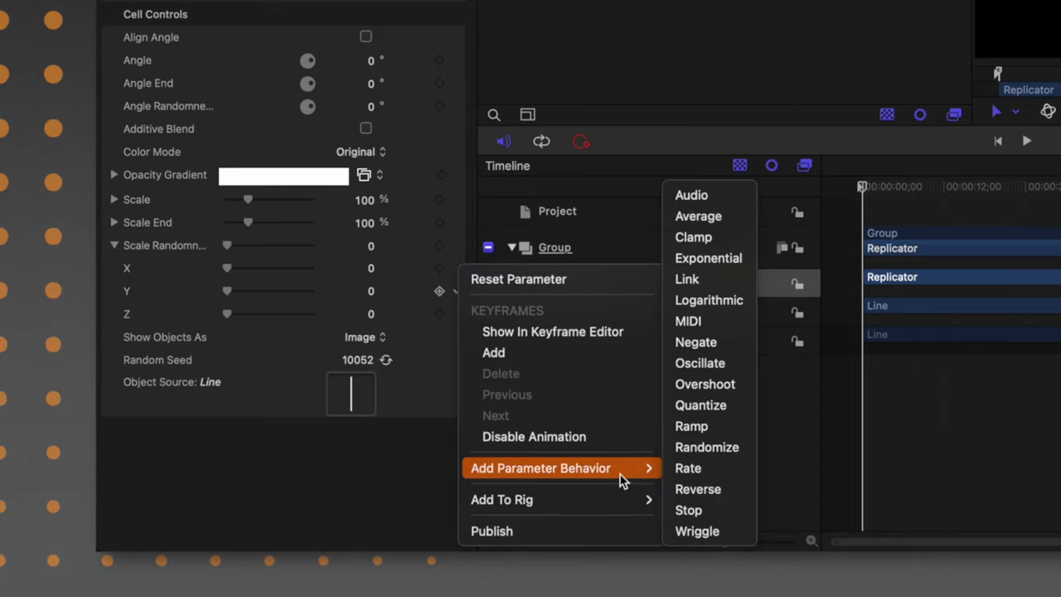
left_click(730, 452)
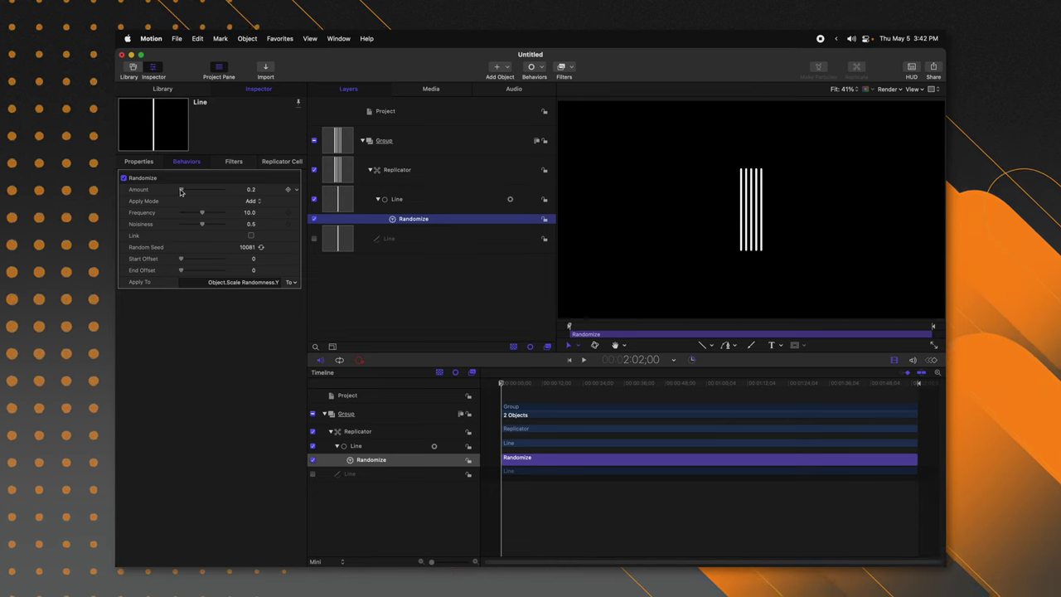
- Set the Randomize behavior's amount to about 34.72 and its apply mode to Add and Subtract, previewing the bar motion
left_click_drag(183, 194, 249, 198)
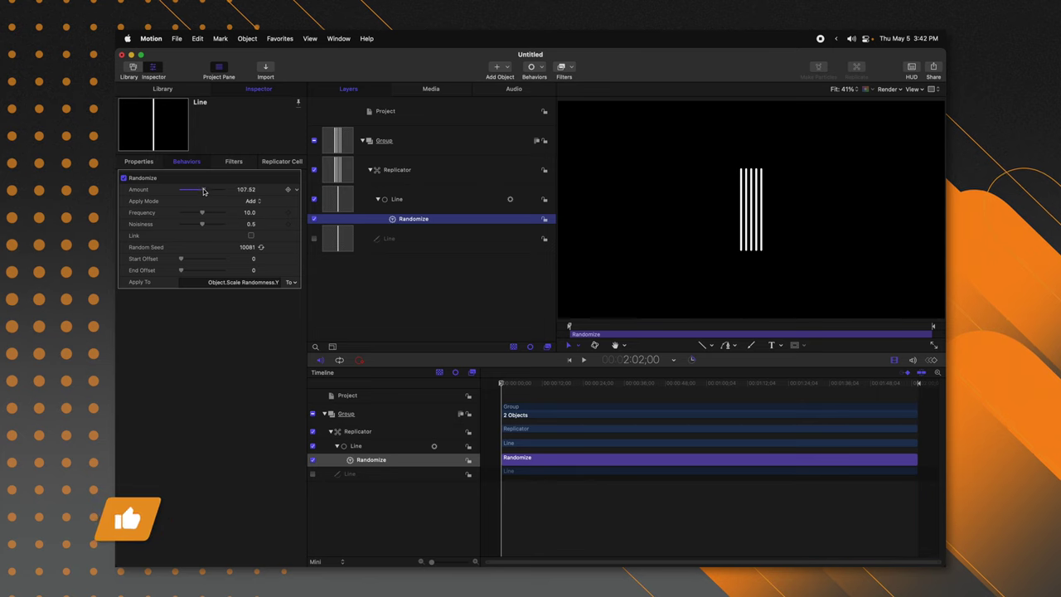
left_click_drag(521, 384, 547, 386)
left_click_drag(202, 190, 188, 189)
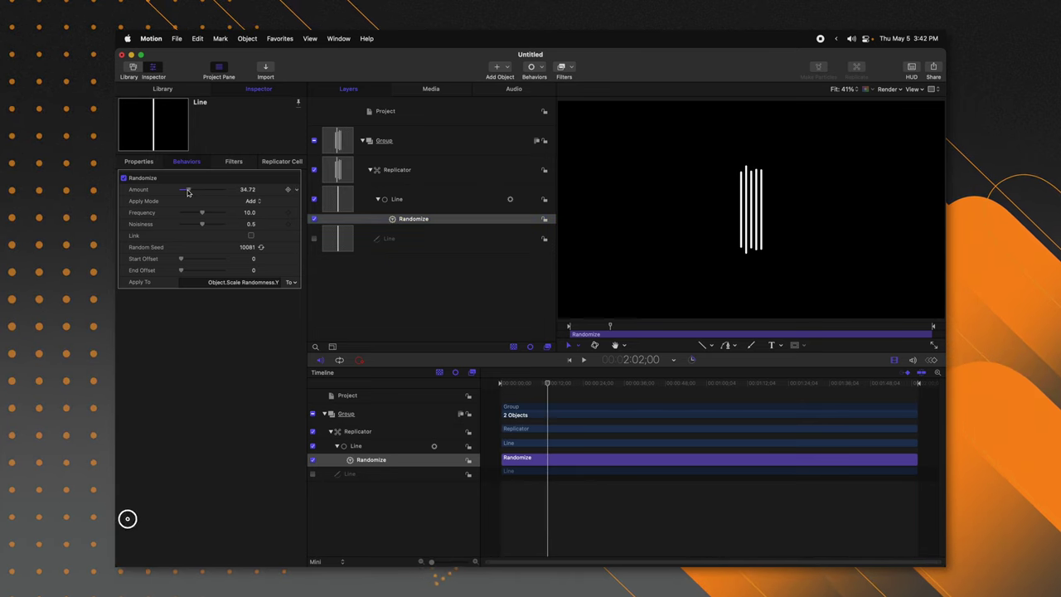
key("space")
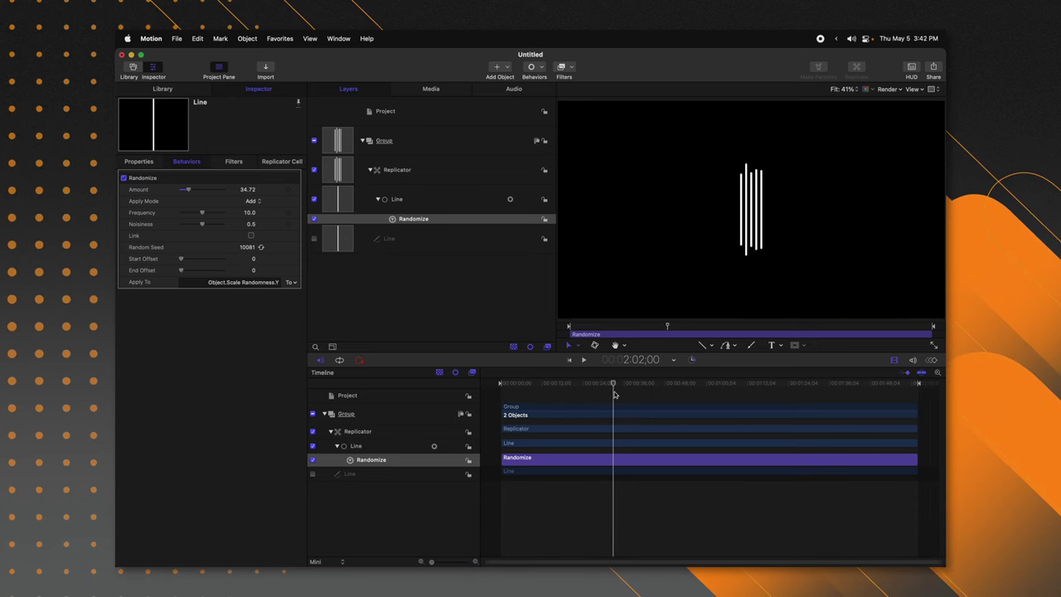
left_click(262, 202)
left_click(323, 279)
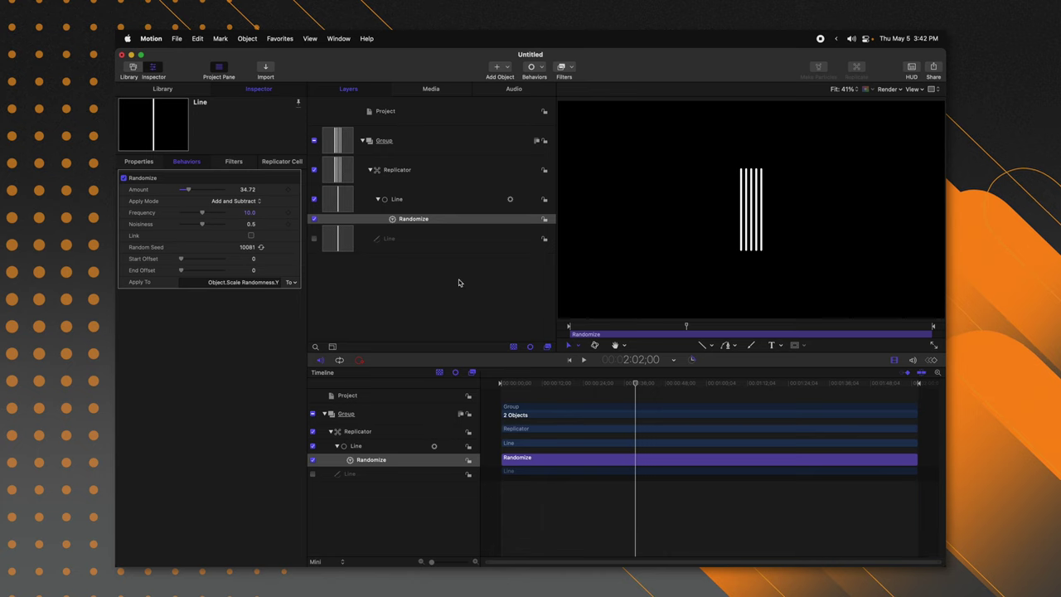
- Set the Randomize behavior's apply mode to Add and generate a new random seed, checking the bar motion at different times
key("Home")
key("space")
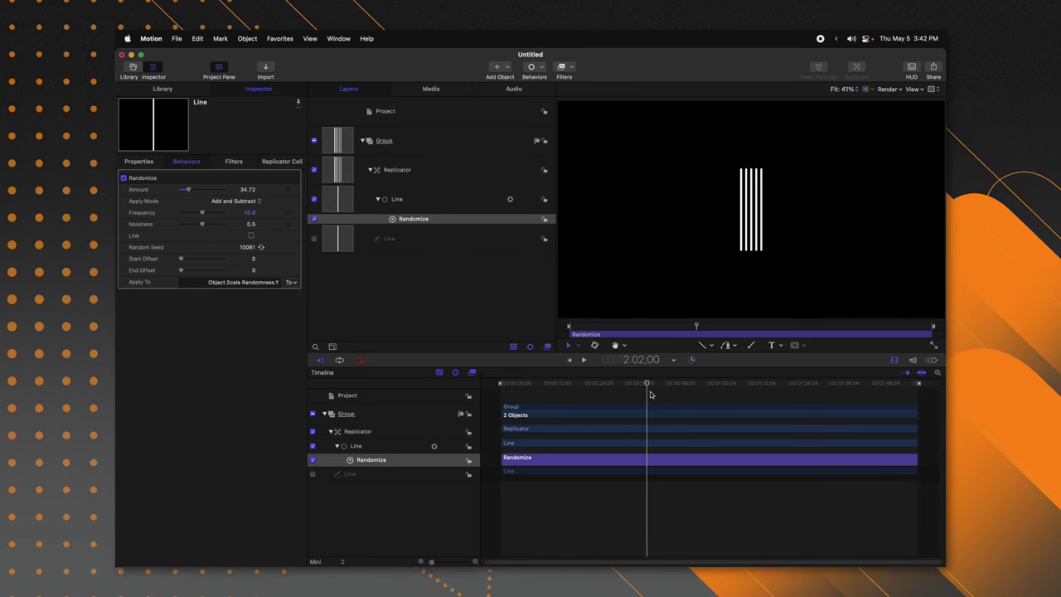
left_click(236, 200)
left_click(242, 170)
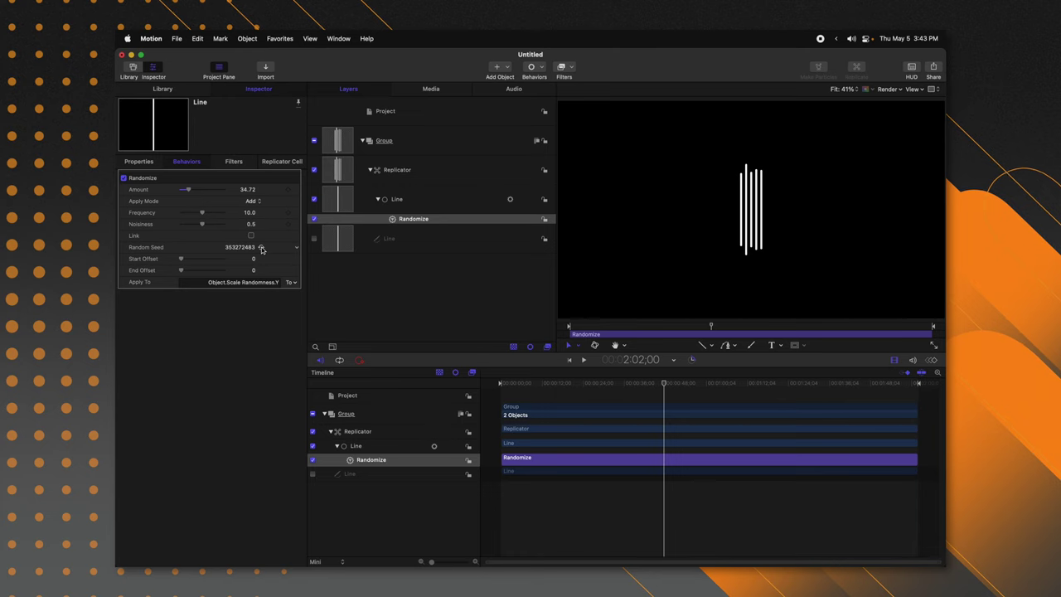
left_click_drag(661, 387, 572, 387)
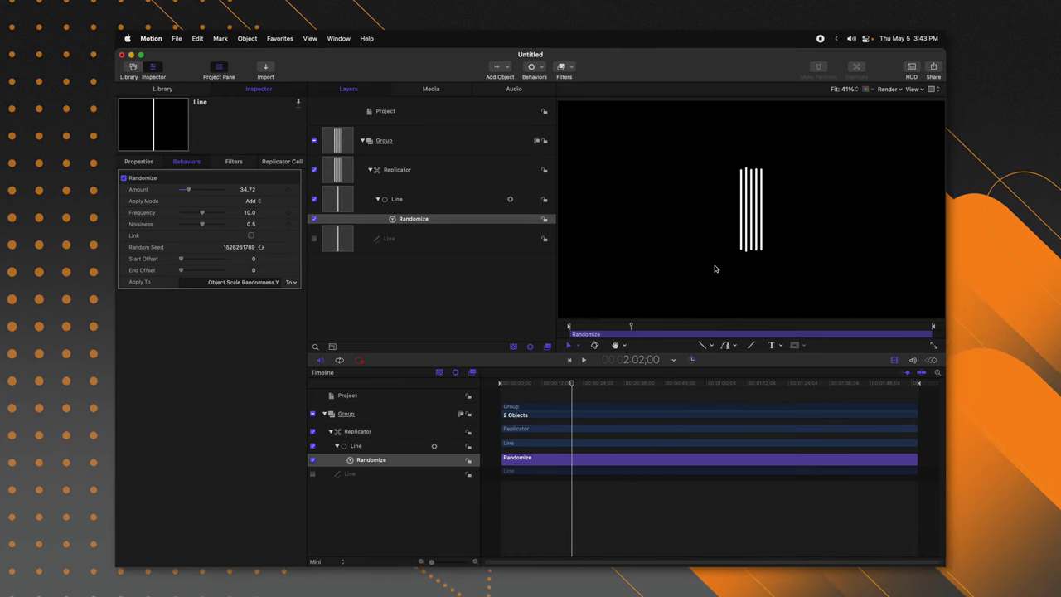
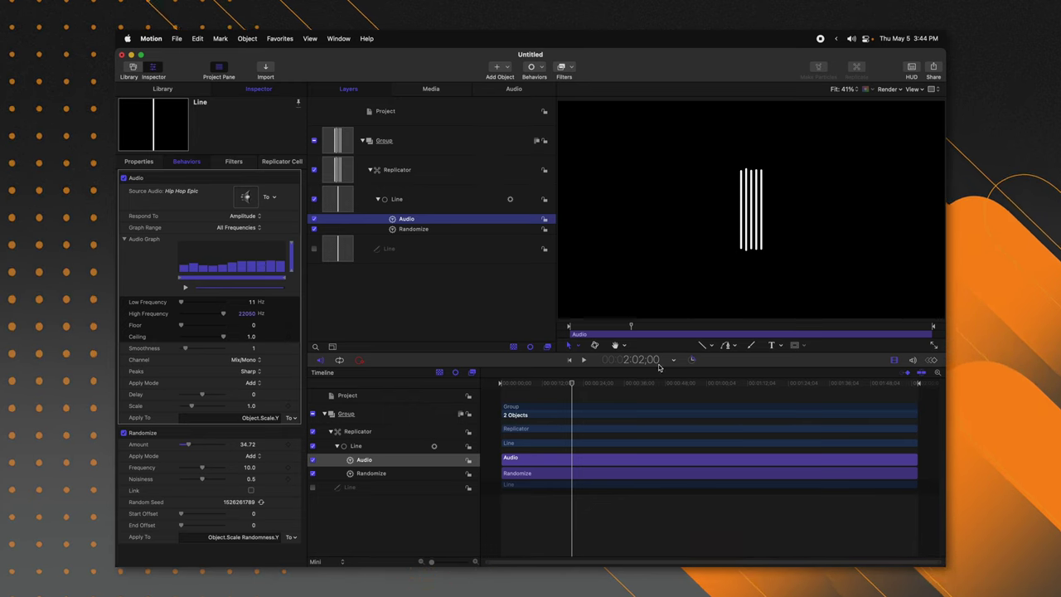
- Preview the audio-driven bars from the start of the project and show the Keyframe Editor for the Audio behavior
left_click_drag(554, 383, 487, 386)
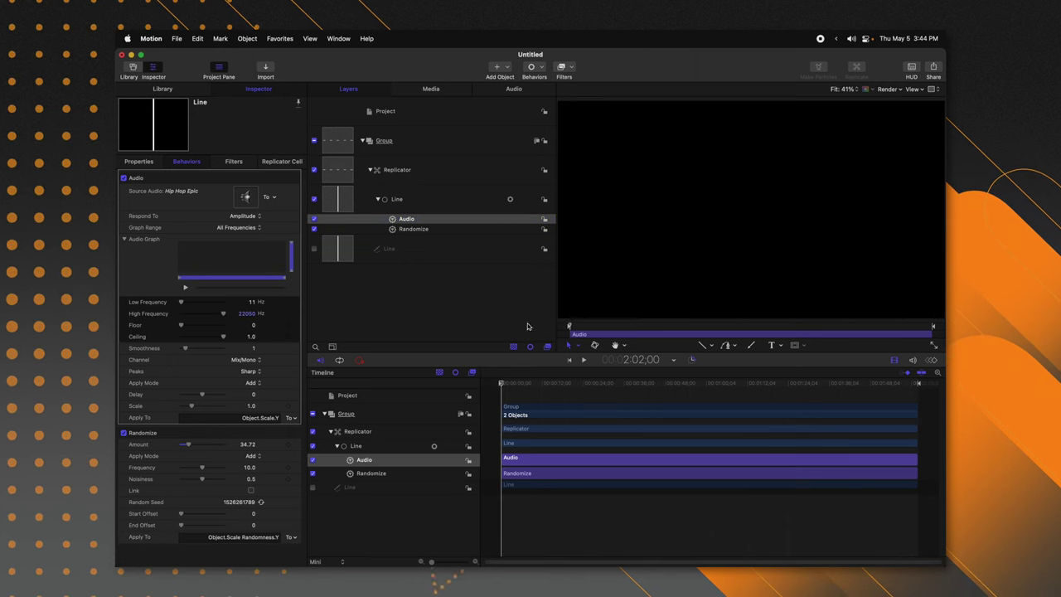
key("space")
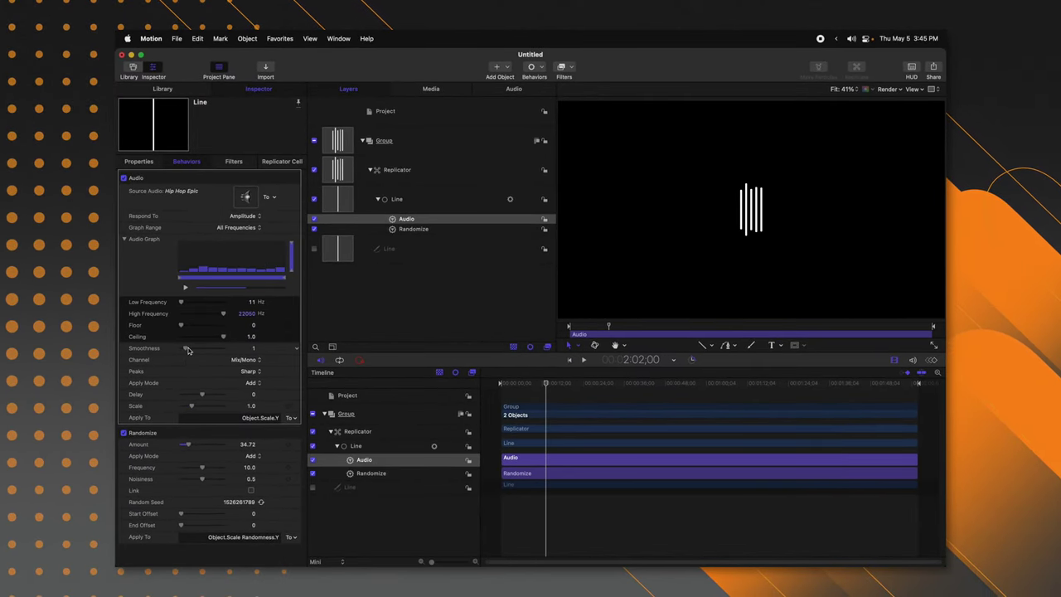
key("super+8")
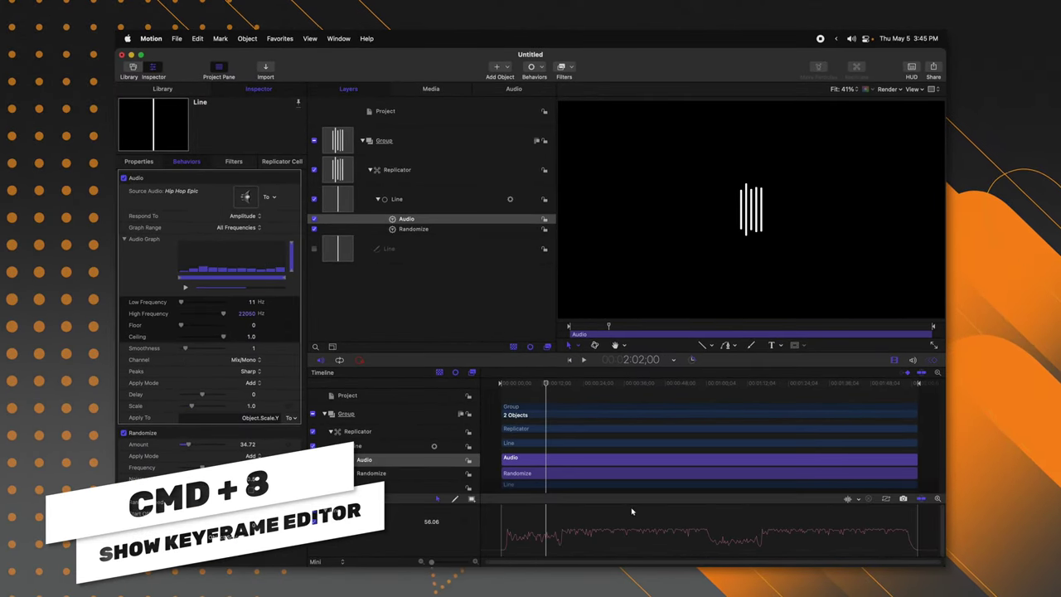
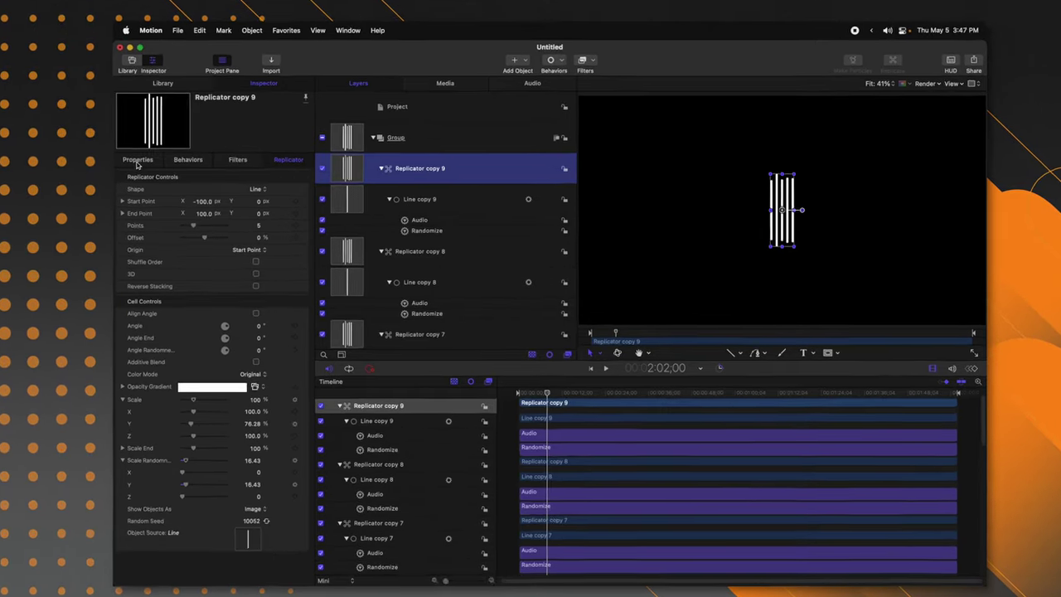
- Set the X position of Replicator copy 9 to -1240 px
left_click(139, 162)
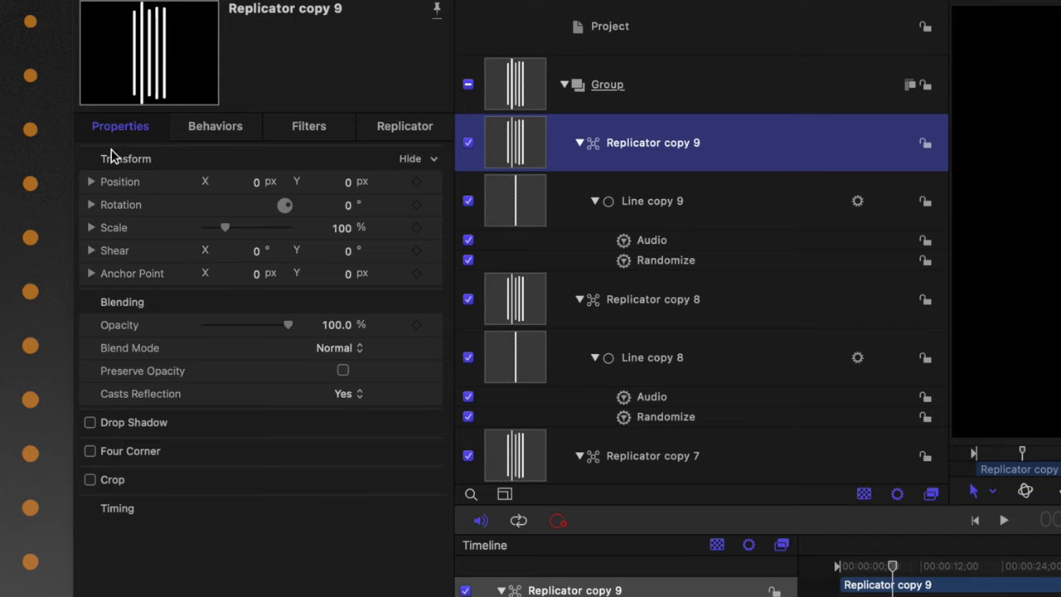
left_click(257, 184)
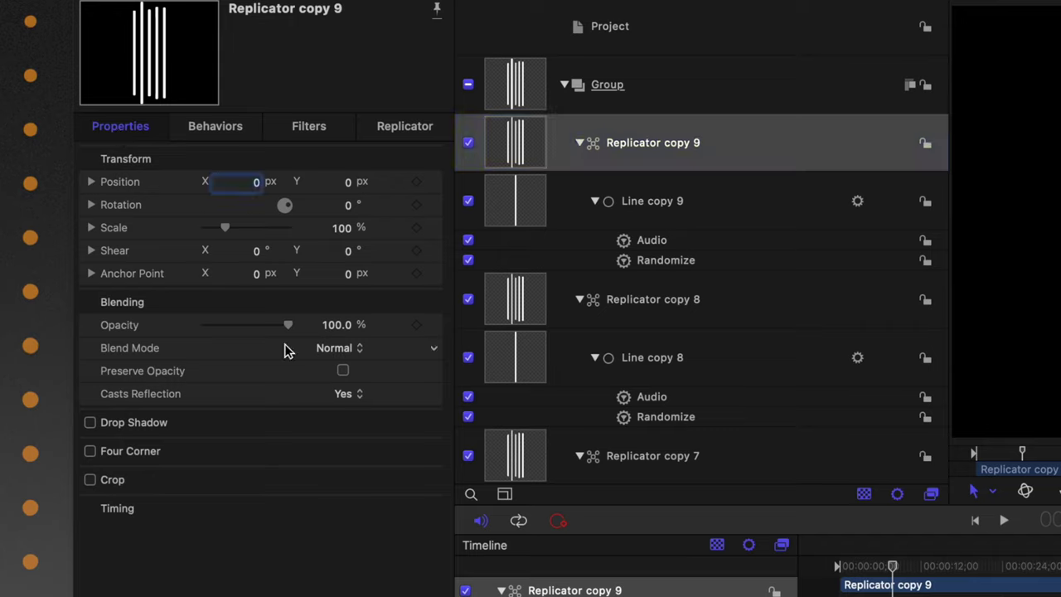
type("-1240")
key("Return")
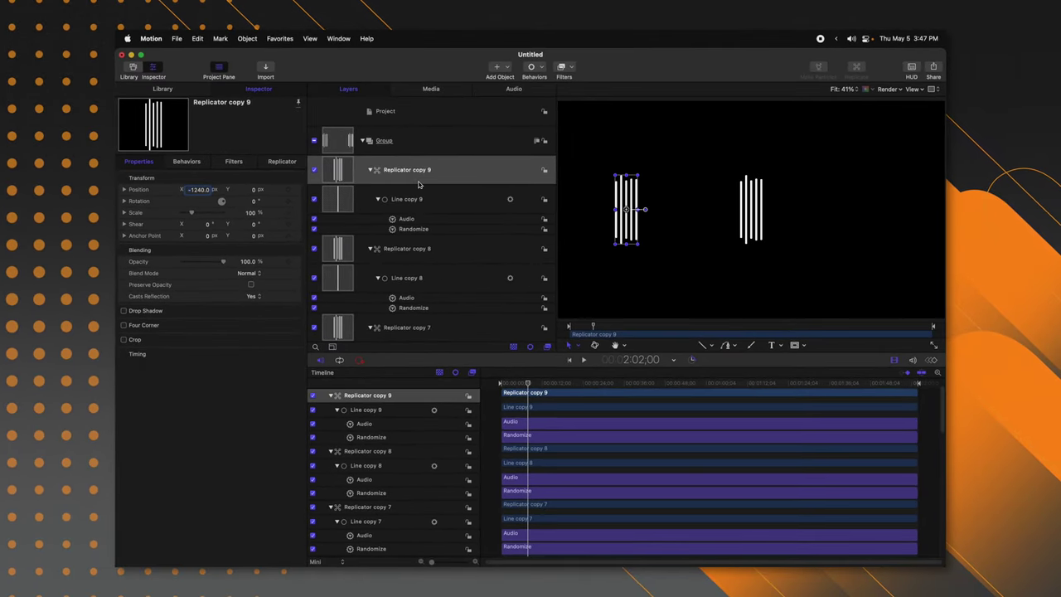
- Set the X position of the original Replicator to 1240 px
scroll(419, 185, "down", 15)
left_click(406, 252)
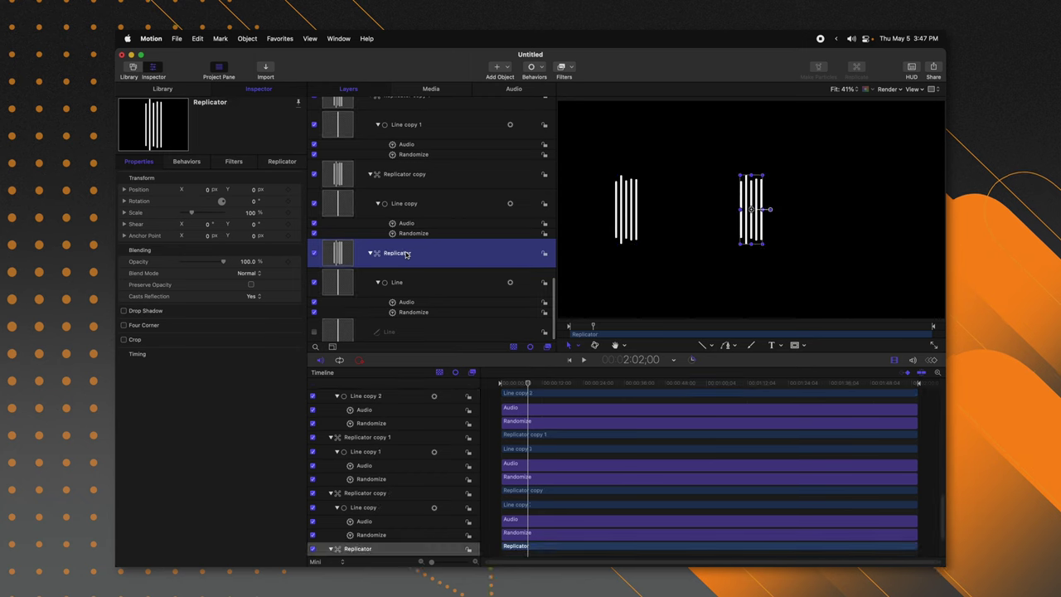
left_click(207, 190)
type("124")
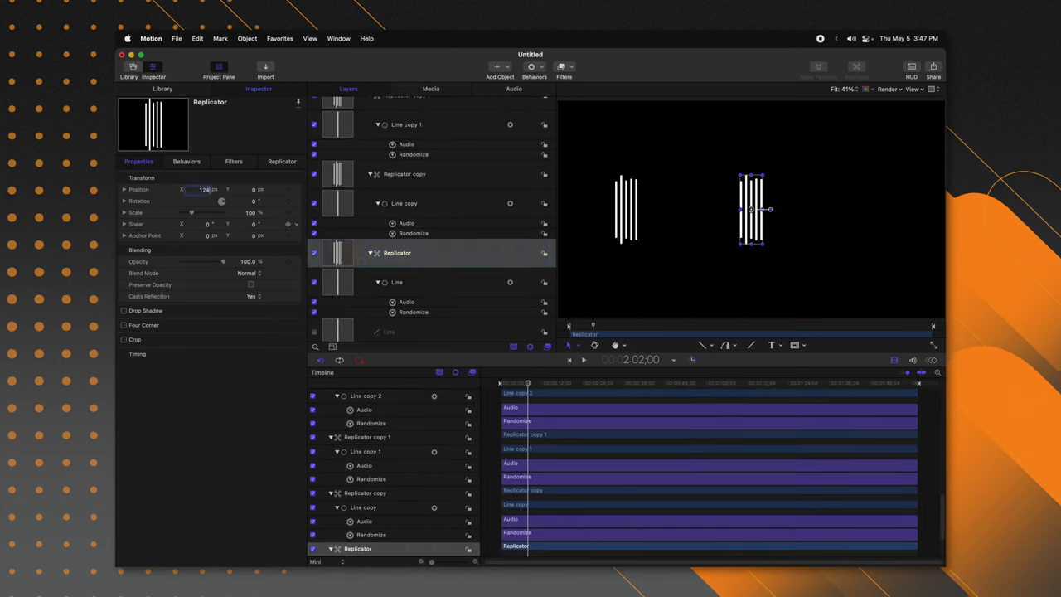
key("Return")
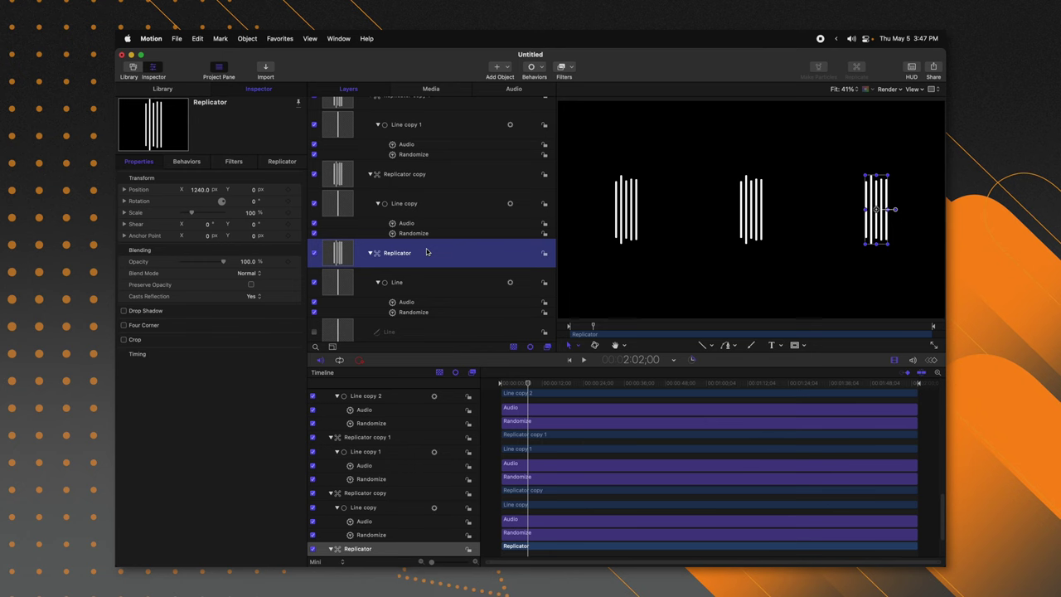
- Select all the replicators and distribute their horizontal centers across the canvas
scroll(423, 265, "up", 10)
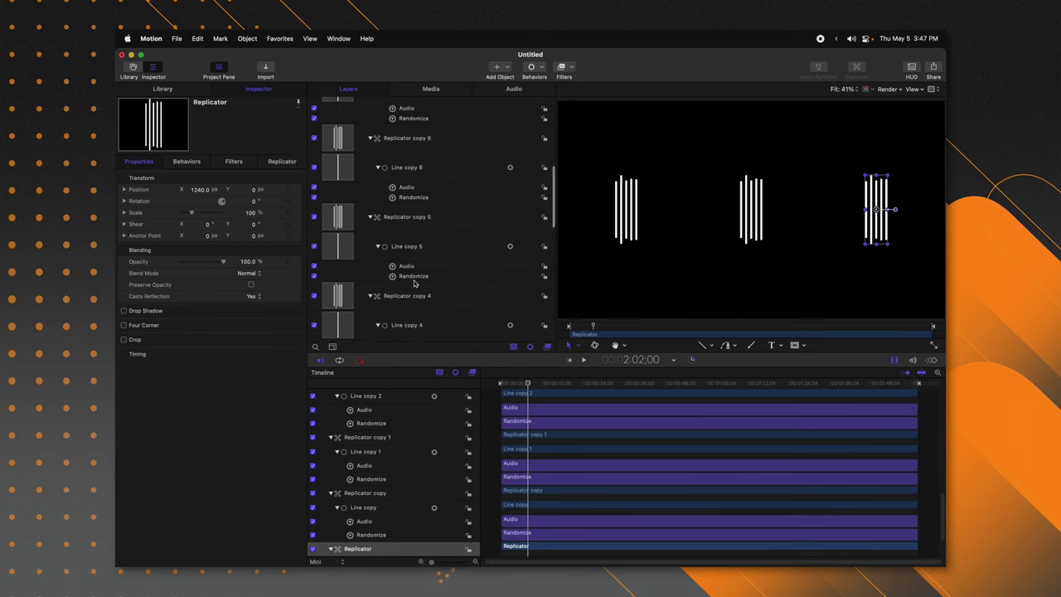
scroll(415, 283, "up", 5)
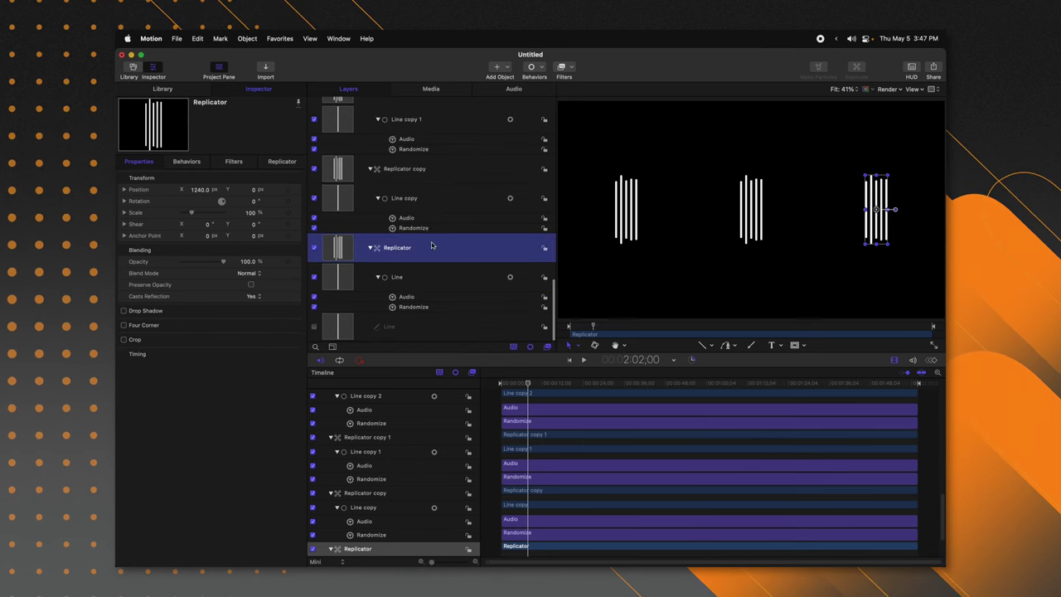
key("super+a")
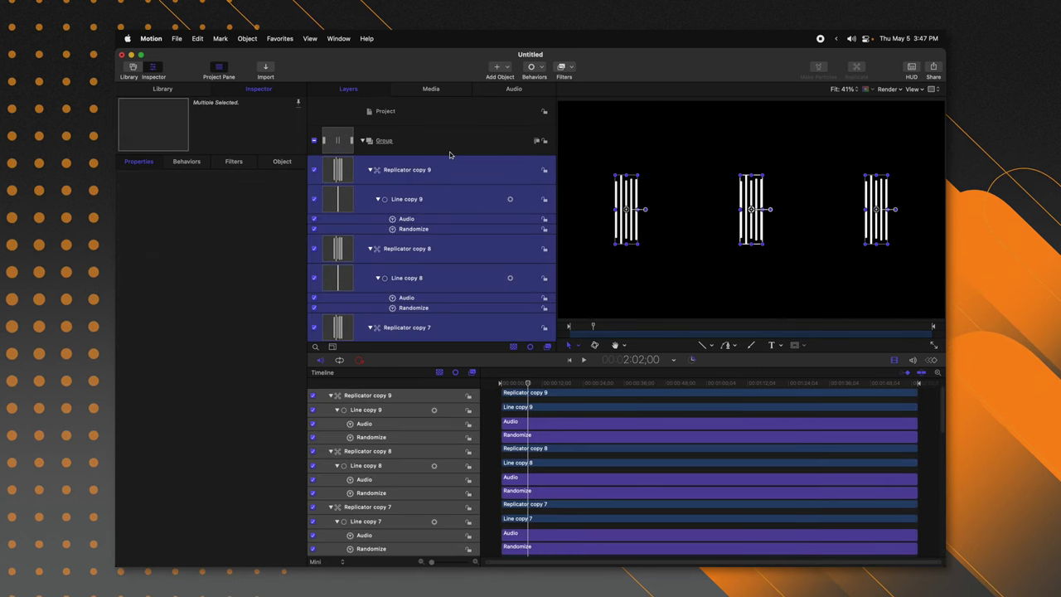
left_click(248, 38)
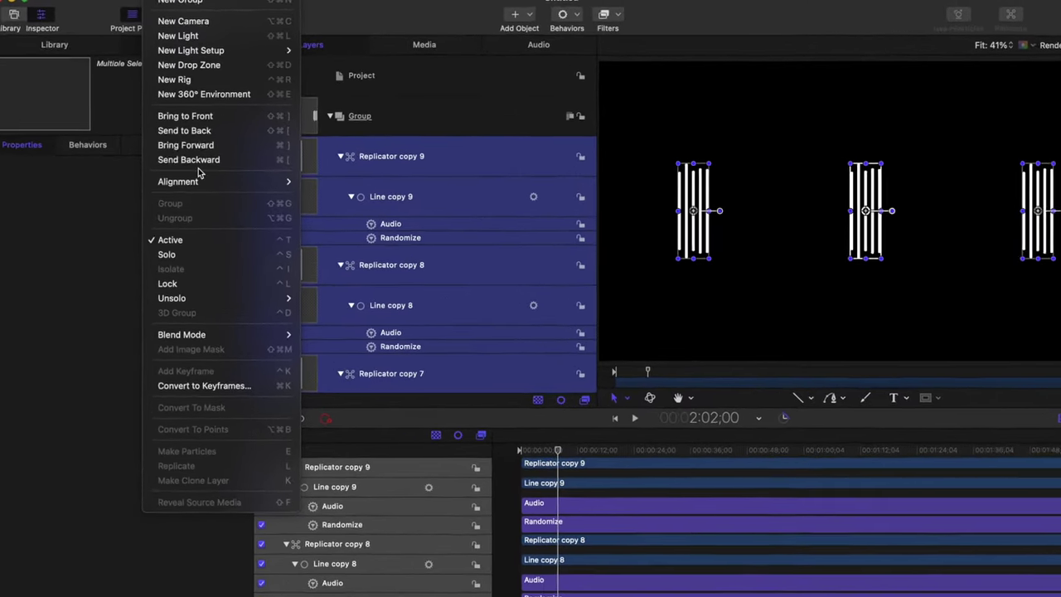
mouse_move(264, 188)
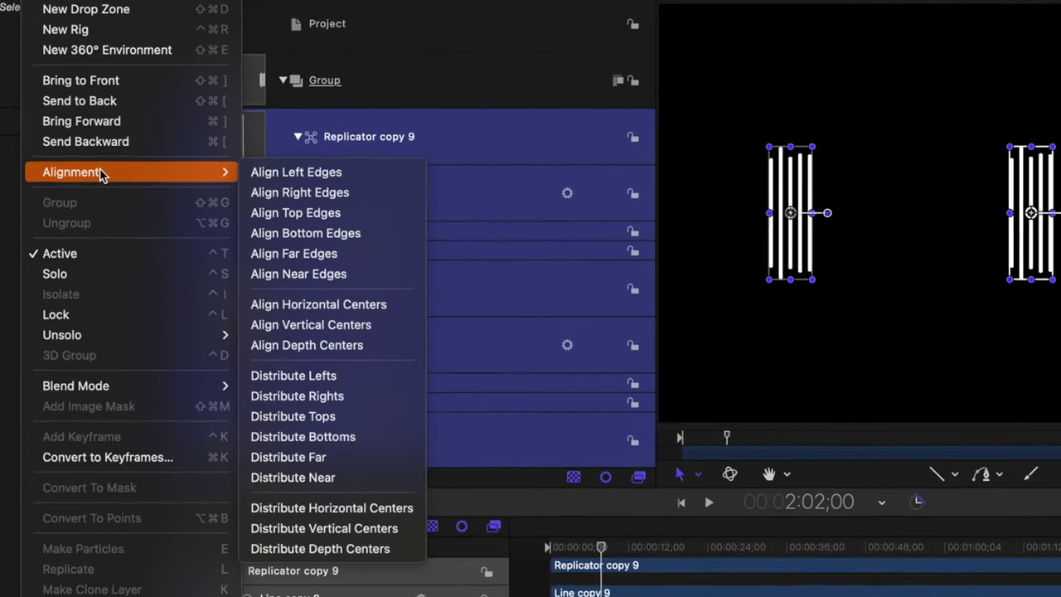
left_click(300, 519)
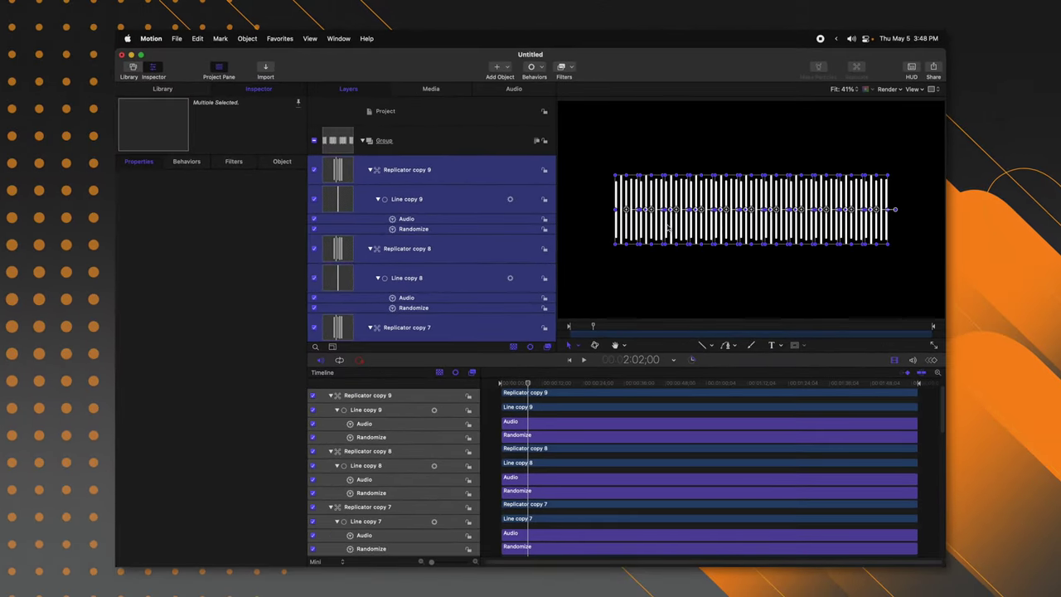
left_click(664, 246)
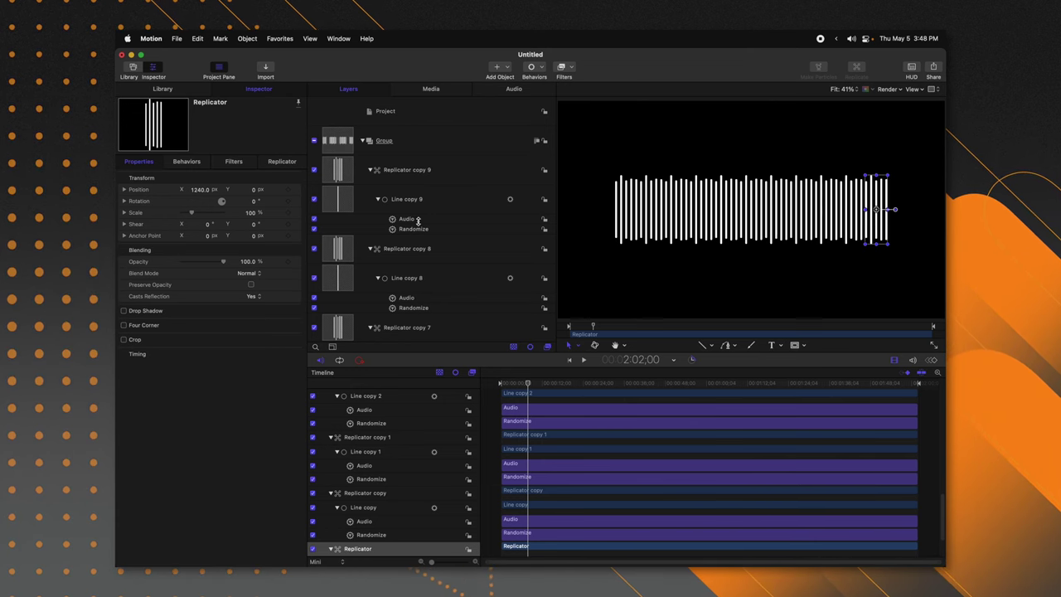
- Limit the Audio behavior's frequency range to 11–23 Hz on Line copy 9 and 24–47 Hz on Line copy 8
left_click(408, 219)
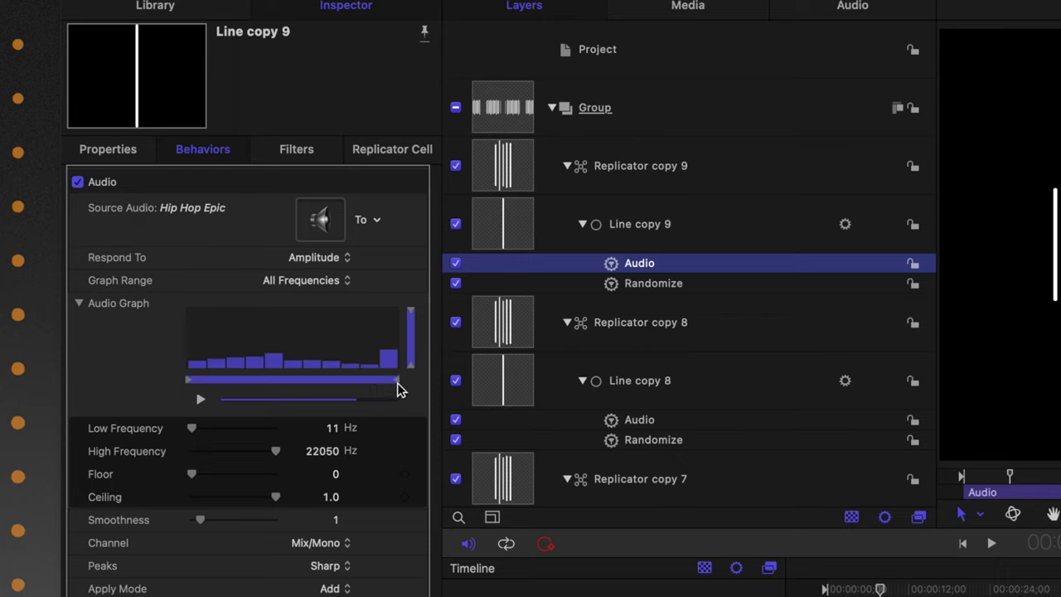
left_click_drag(356, 390, 261, 388)
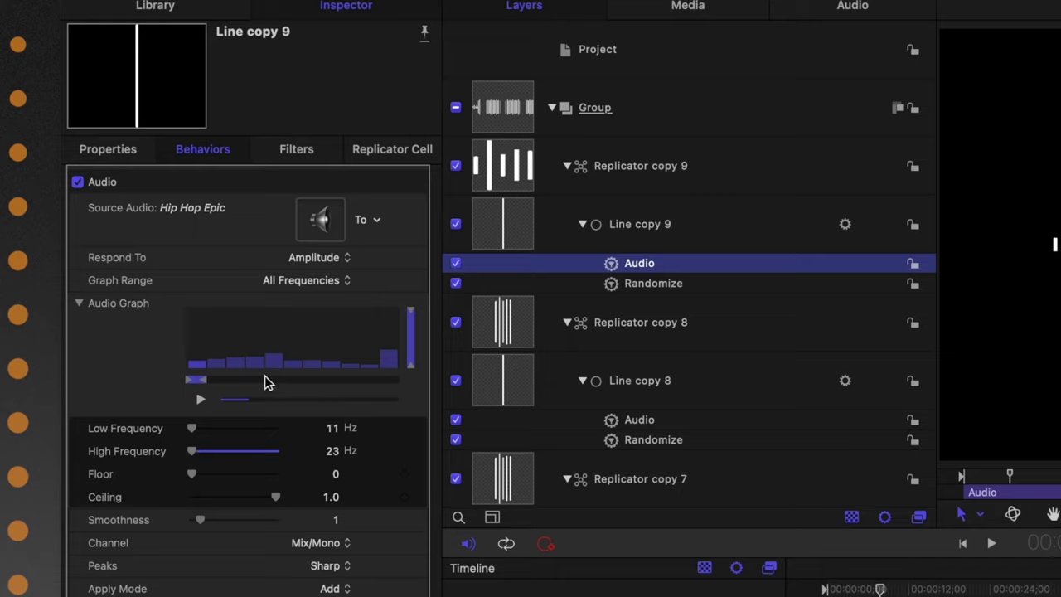
left_click(633, 425)
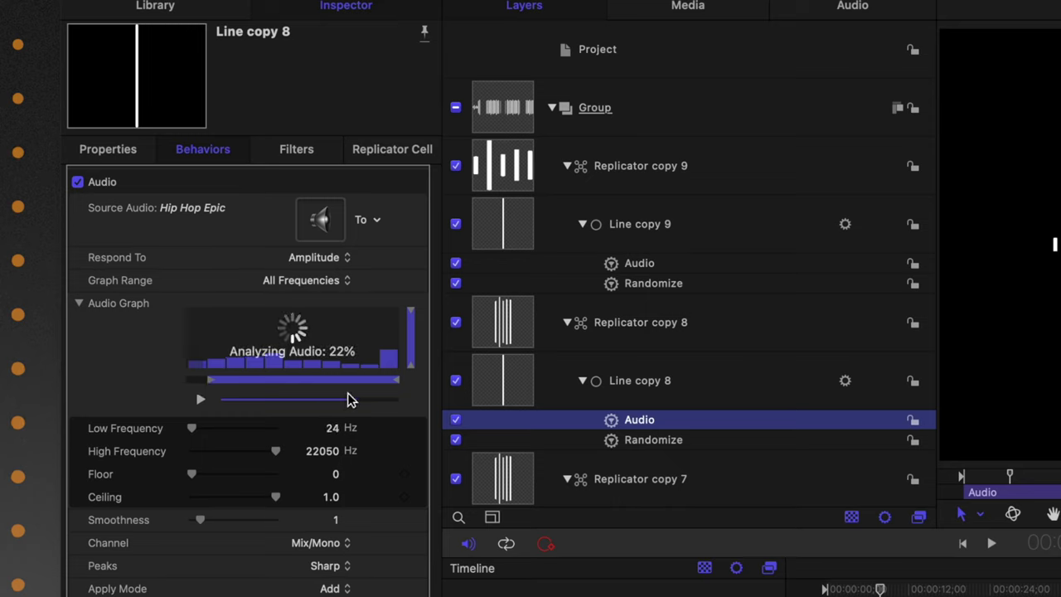
left_click_drag(398, 383, 225, 393)
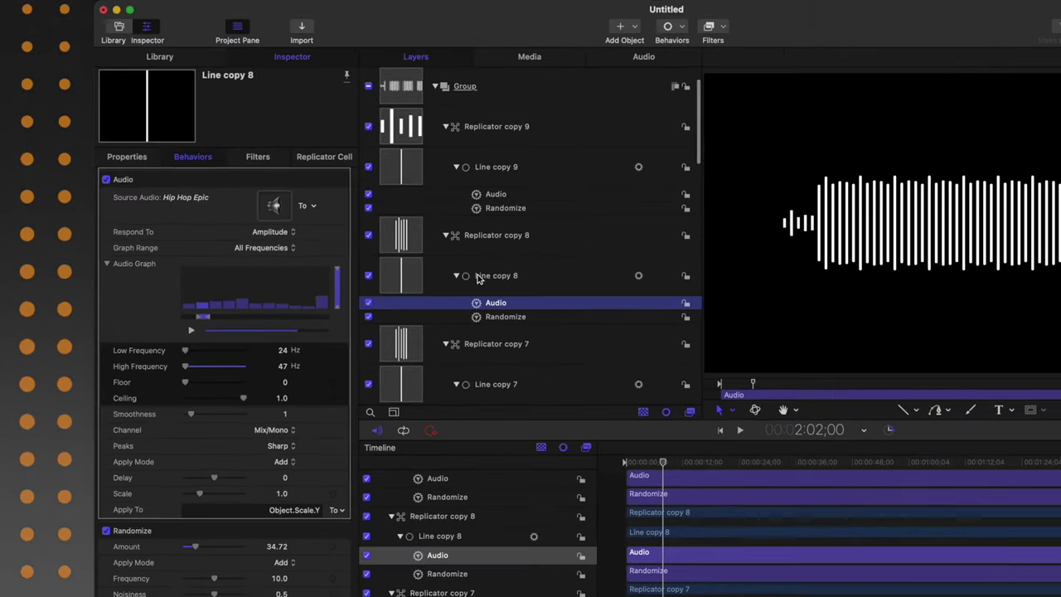
- Limit the Audio behavior's frequency range to 48–91 Hz on Line copy 7 and 91–176 Hz on Line copy 6
scroll(600, 316, "down", 2)
left_click(407, 299)
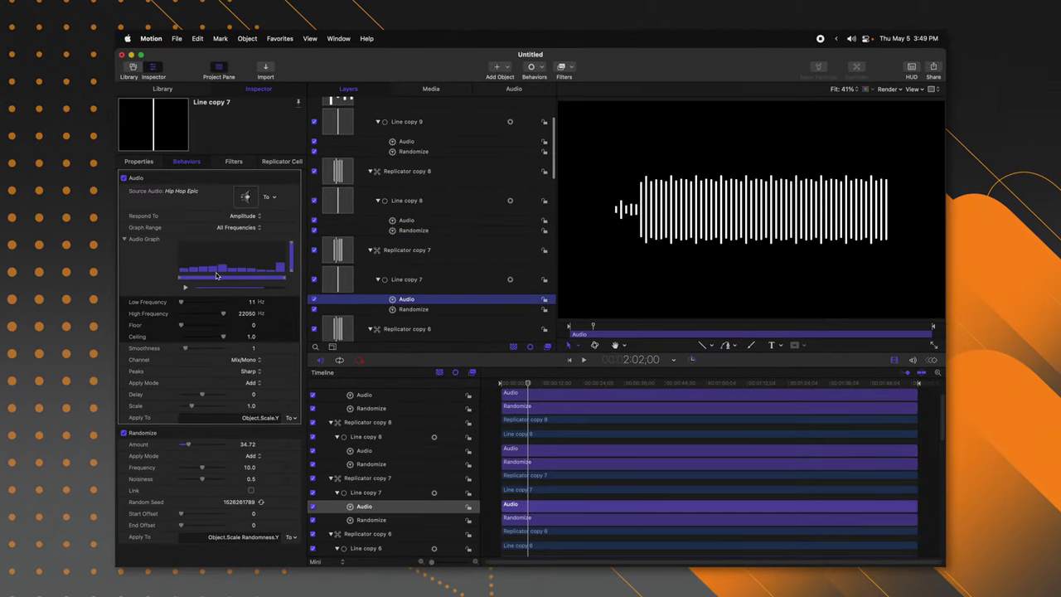
left_click_drag(197, 283, 204, 282)
scroll(411, 234, "down", 2)
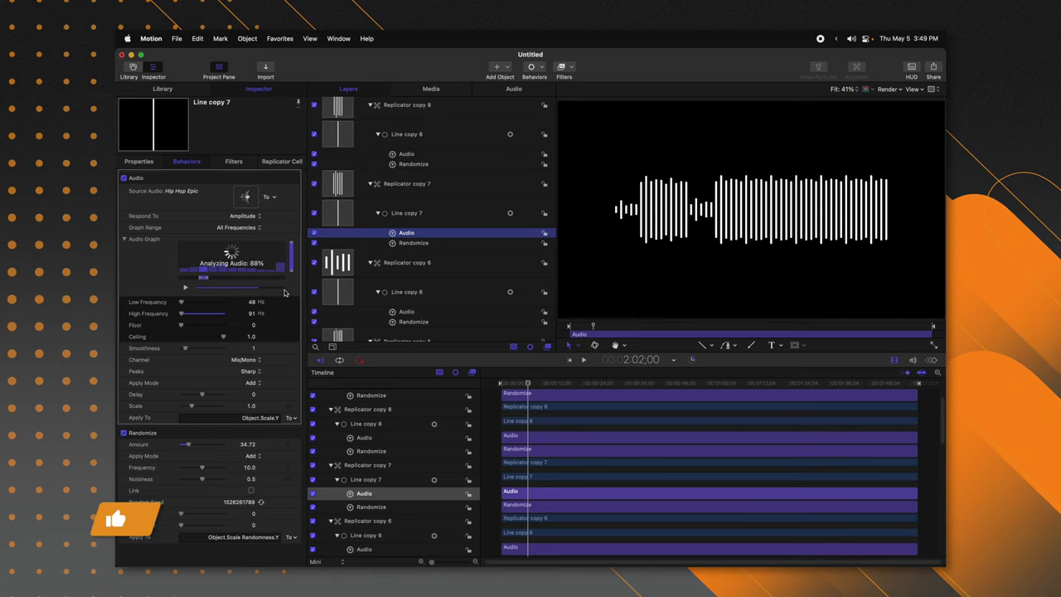
left_click(430, 158)
scroll(423, 207, "down", 2)
left_click(418, 248)
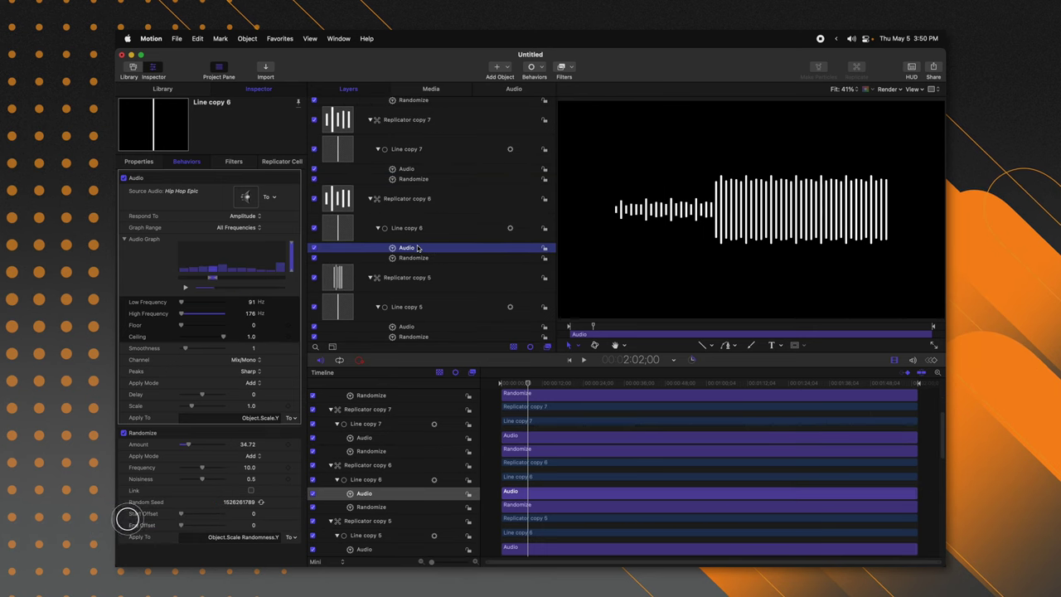
- Assign successively higher frequency bands to the remaining lines' Audio behaviors, ending with 10437–22050 Hz on the original Line, and preview the result
left_click(406, 326)
scroll(422, 207, "down", 2)
left_click(406, 284)
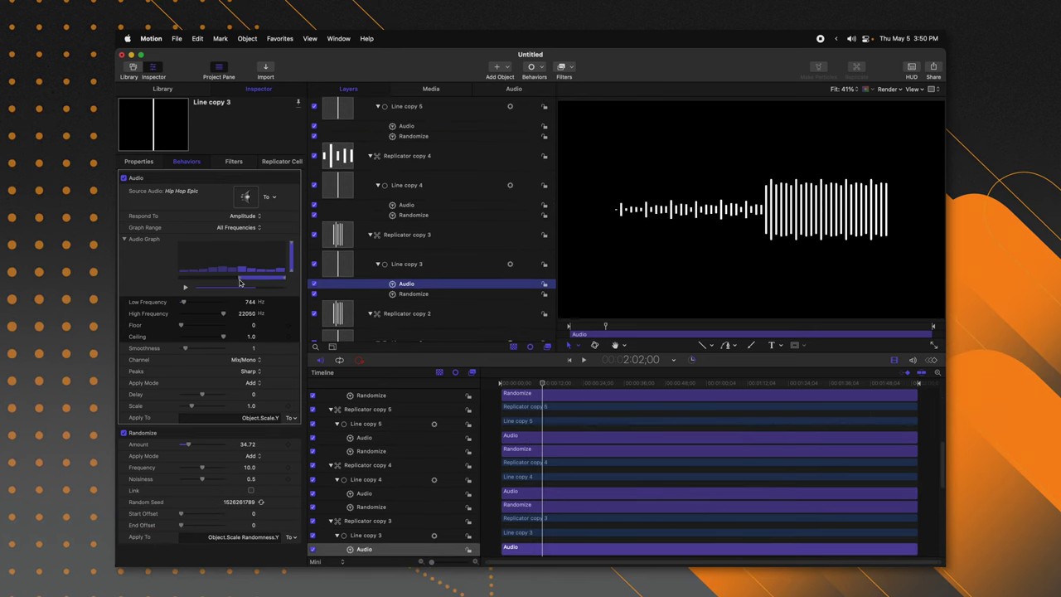
scroll(398, 291, "down", 2)
left_click(406, 273)
scroll(393, 274, "down", 2)
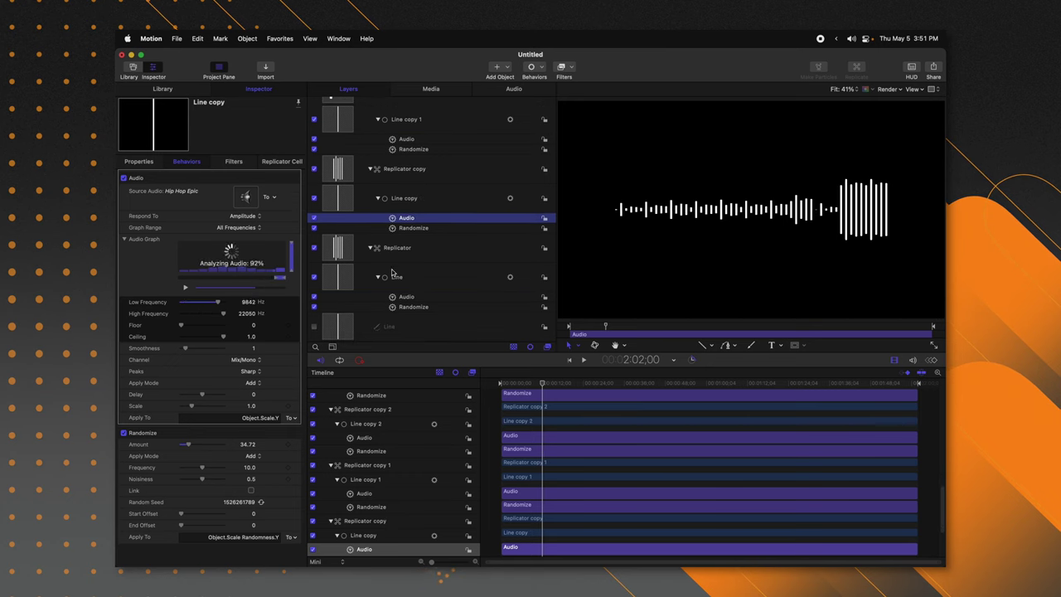
left_click(407, 296)
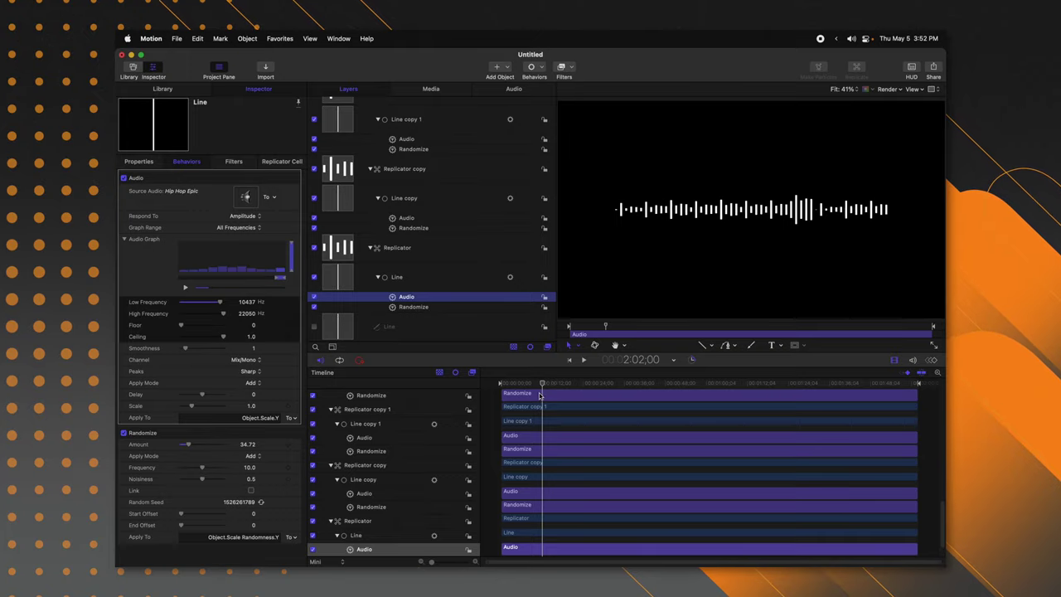
key("space")
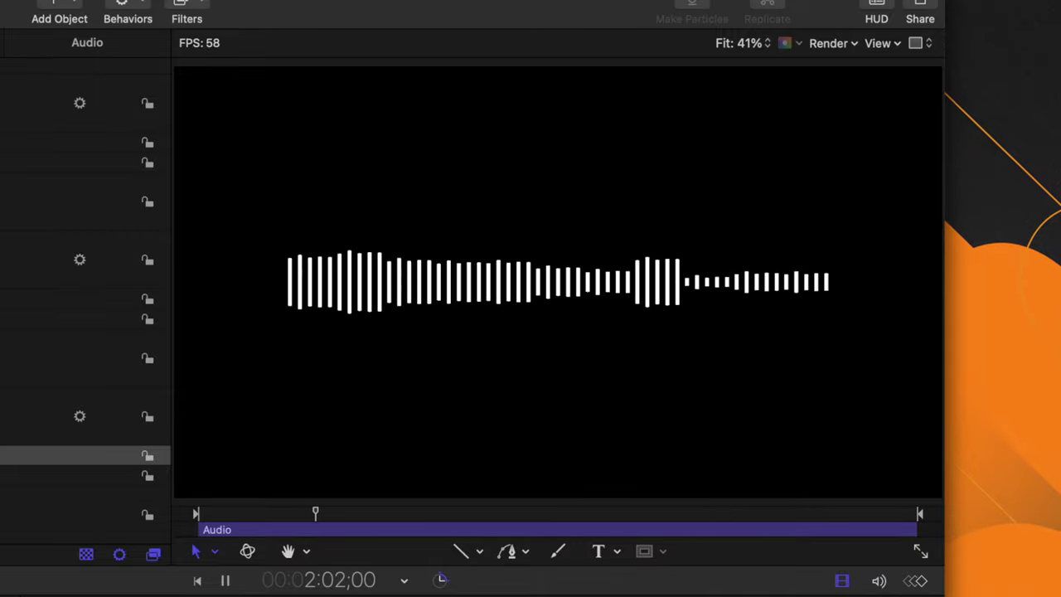
key("space")
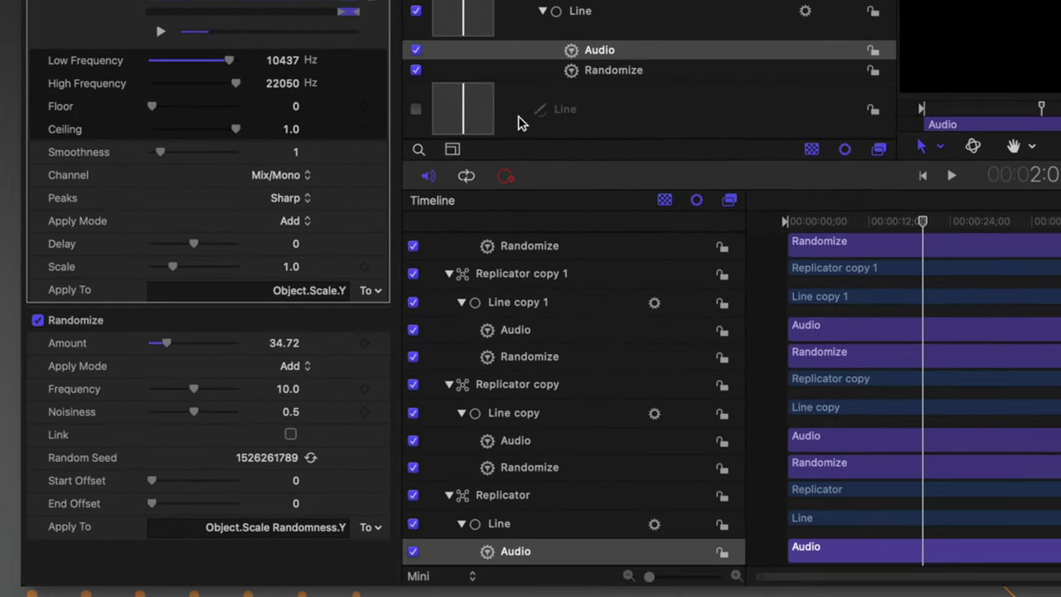
- Generate new random seeds for the Randomize behaviors of the original Line and Line copy
left_click(609, 73)
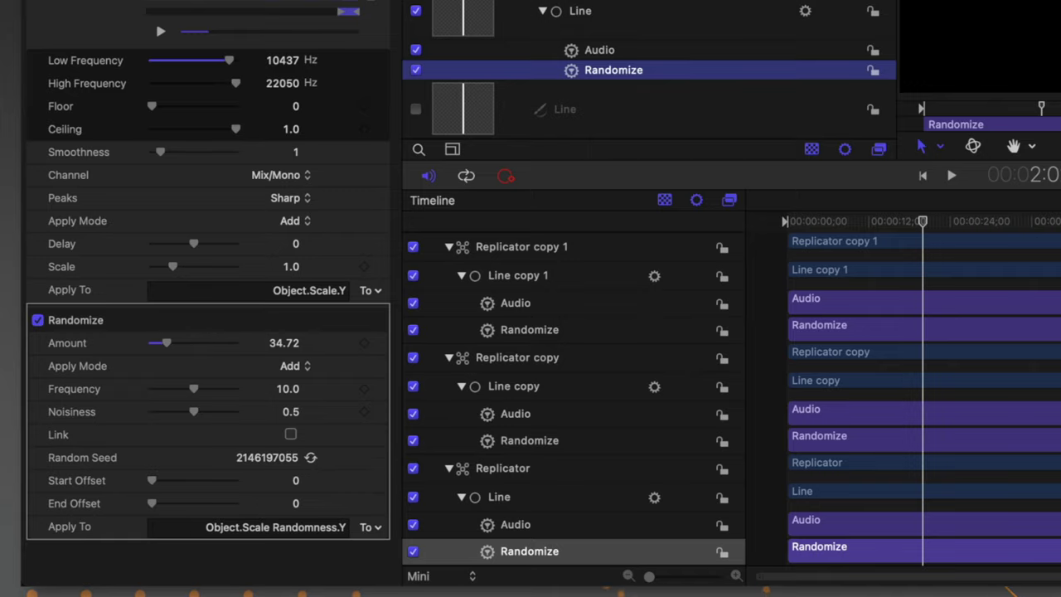
left_click(529, 440)
left_click(310, 457)
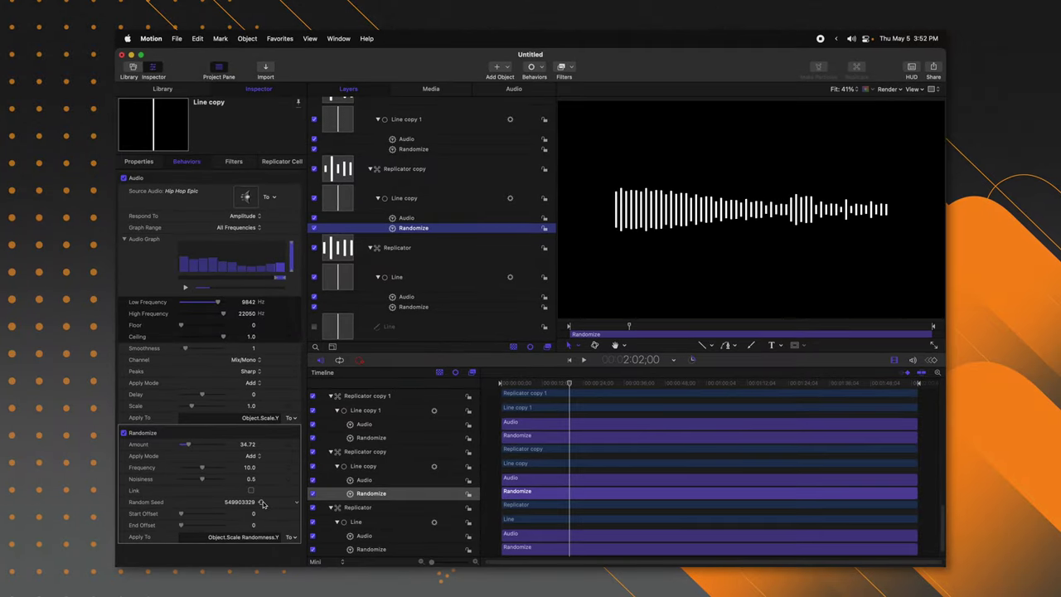
- Generate new random seeds for the Randomize behaviors of Line copy 1 through Line copy 9 and preview the motion along the timeline
left_click(465, 150)
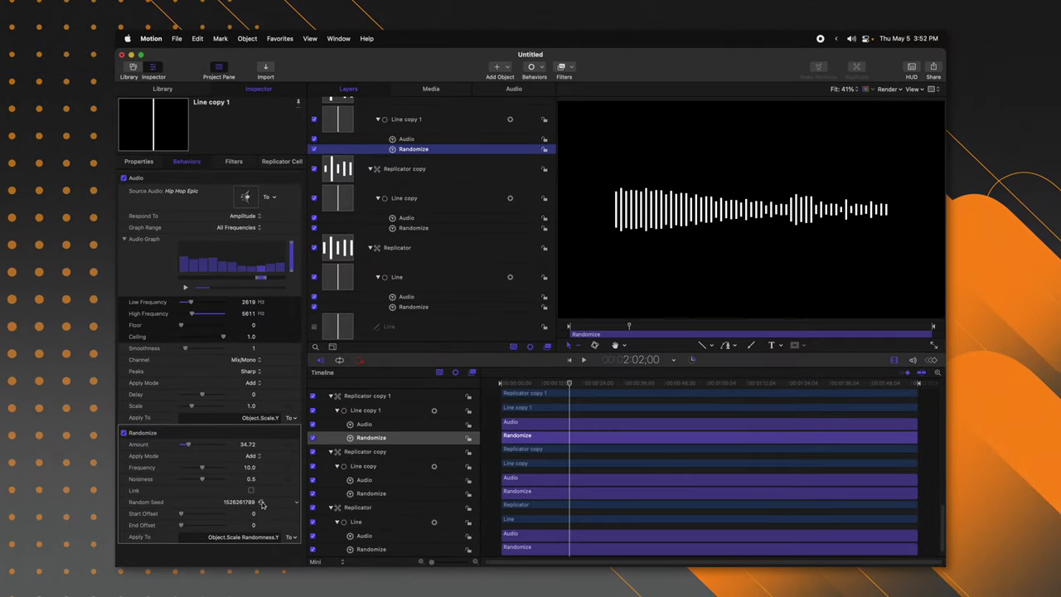
scroll(431, 216, "up", 10)
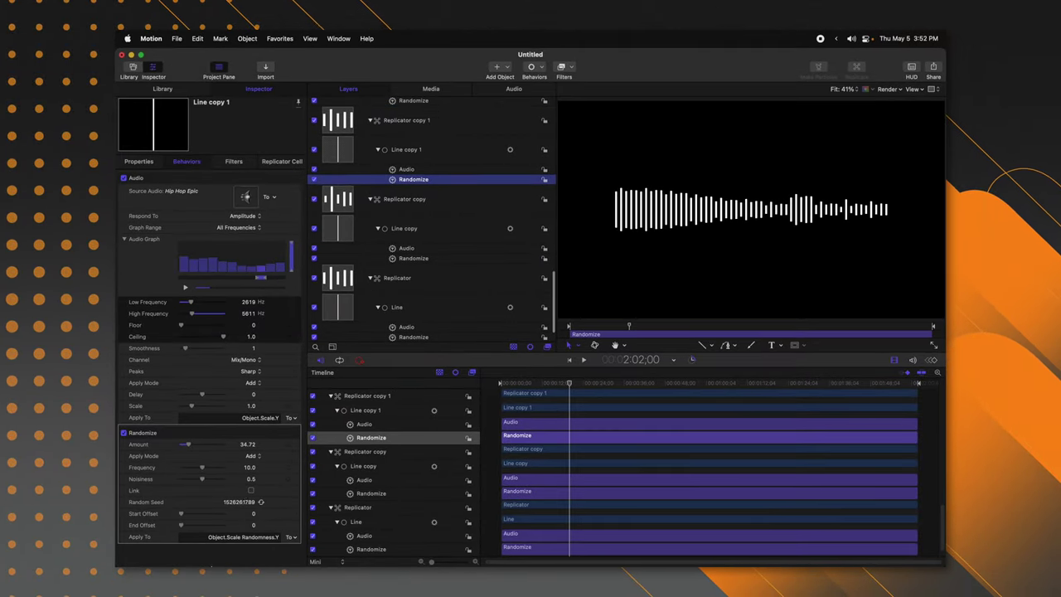
left_click(414, 229)
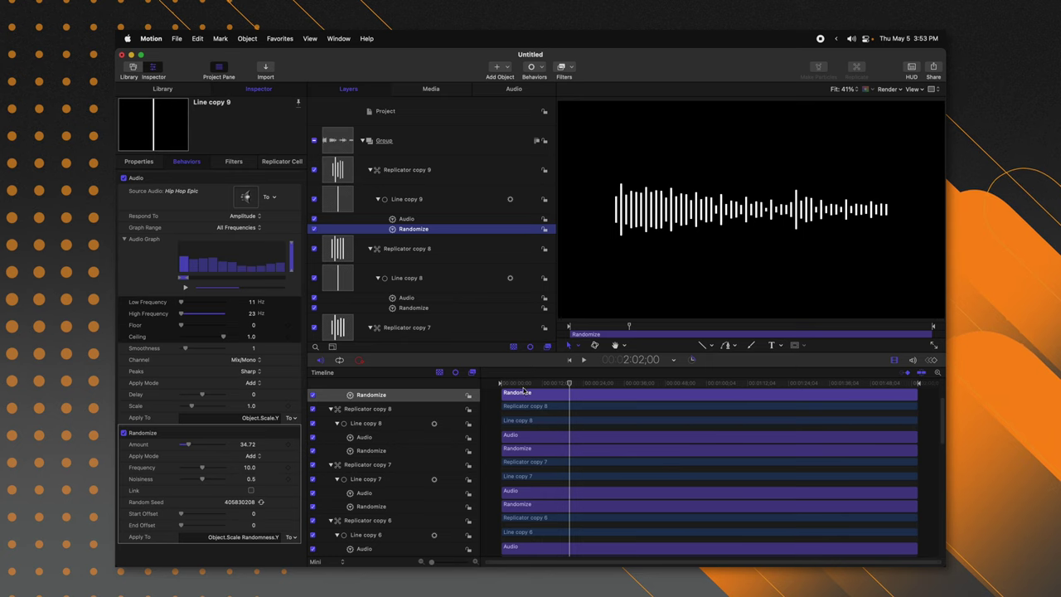
left_click_drag(570, 384, 619, 395)
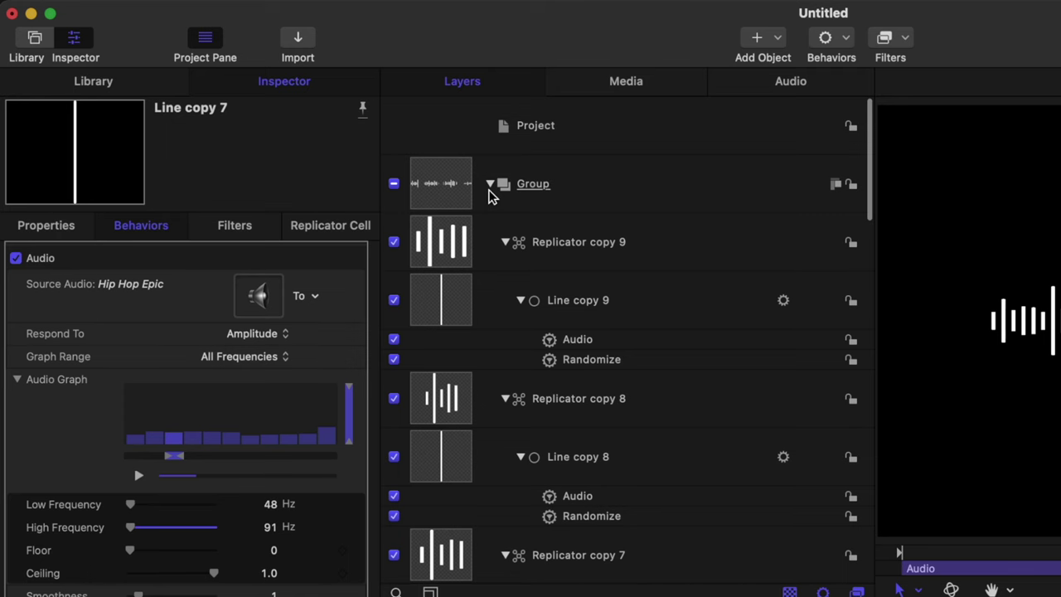
- Collapse the group holding all the replicators and rename it Audio Visualizer
left_click(490, 185)
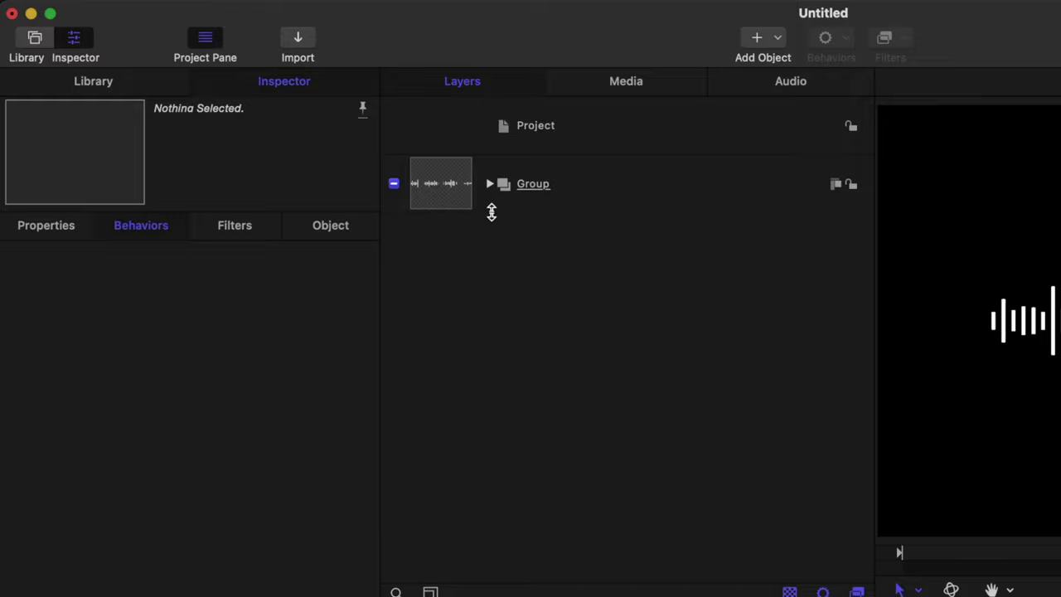
double_click(548, 183)
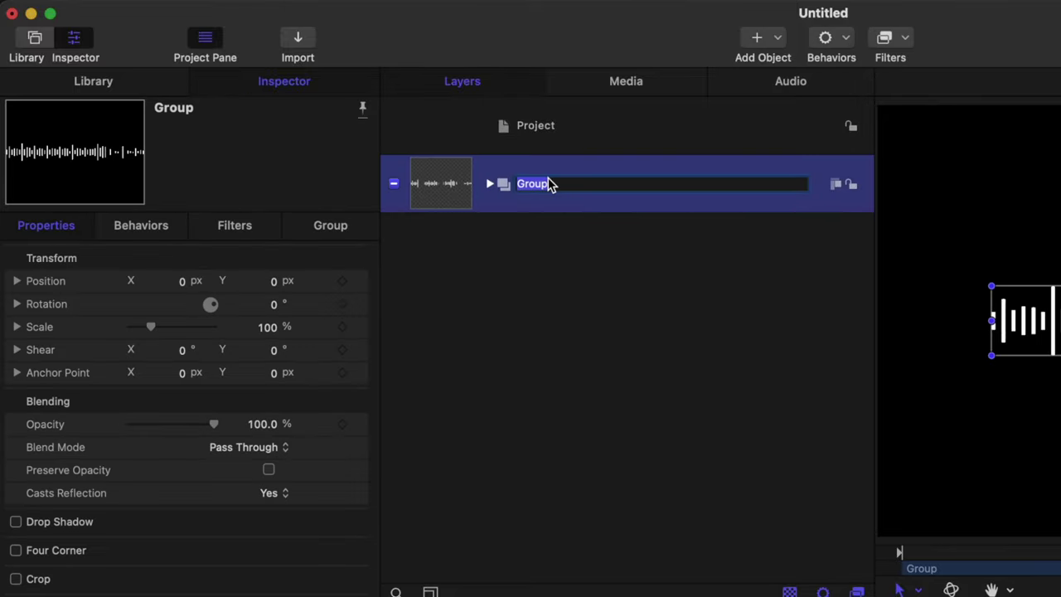
type("Audio Visuali")
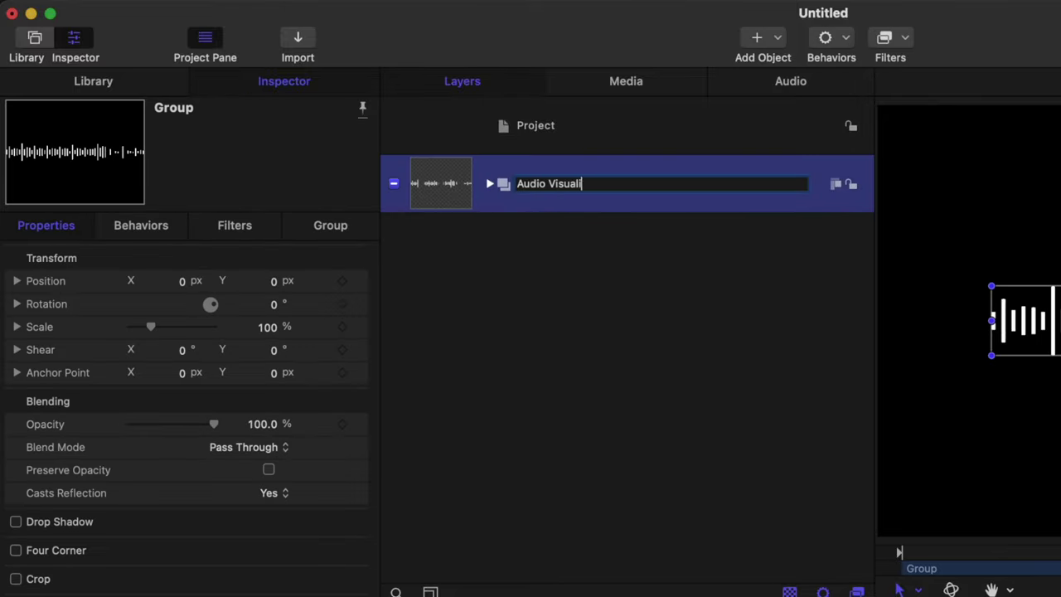
type("zer")
key("Return")
- Add a Gradient generator from the library in a new group above the Audio Visualizer group
left_click(86, 83)
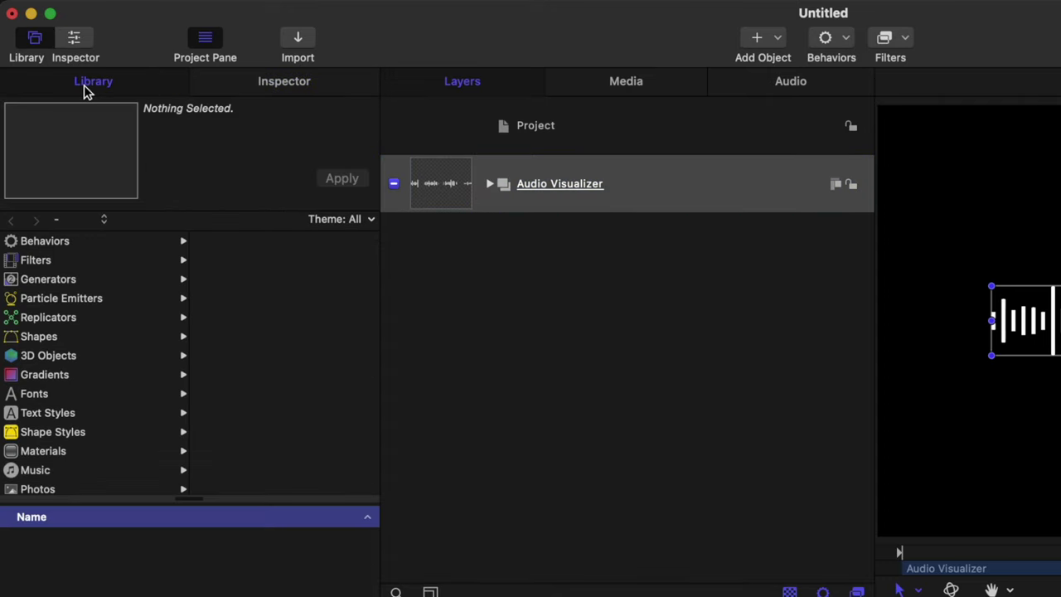
left_click(53, 279)
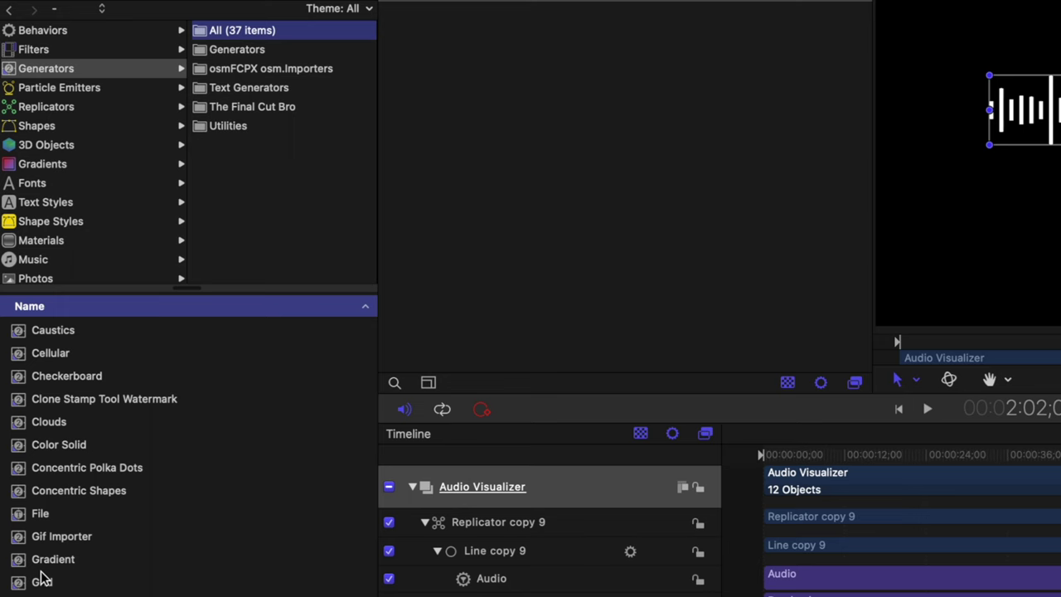
left_click_drag(46, 569, 540, 141)
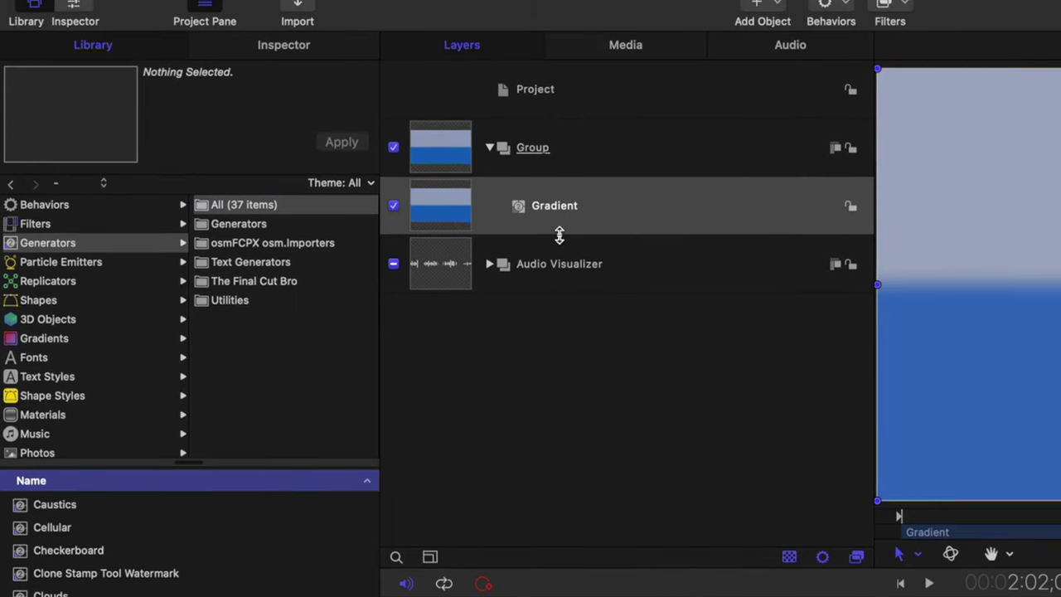
- Add an image mask to the Gradient generator and use the Audio Visualizer group as its mask source
right_click(564, 112)
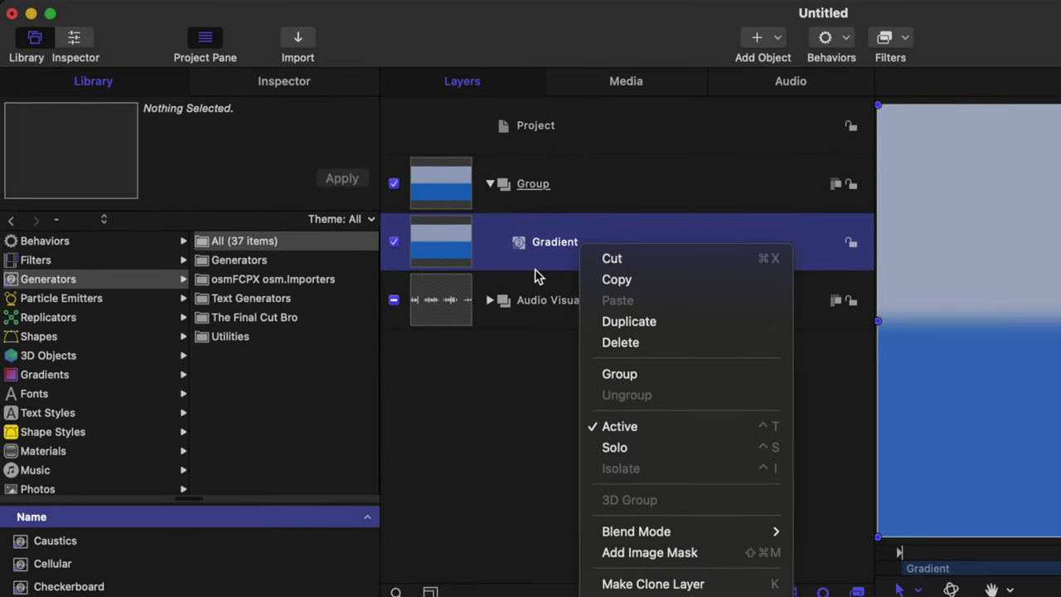
left_click(635, 554)
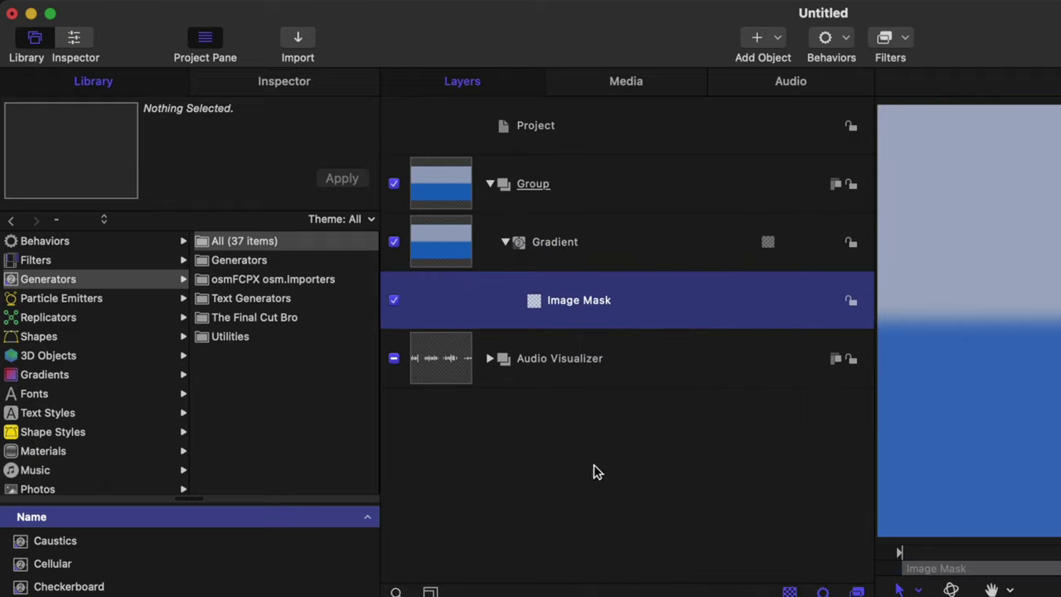
left_click_drag(578, 365, 575, 302)
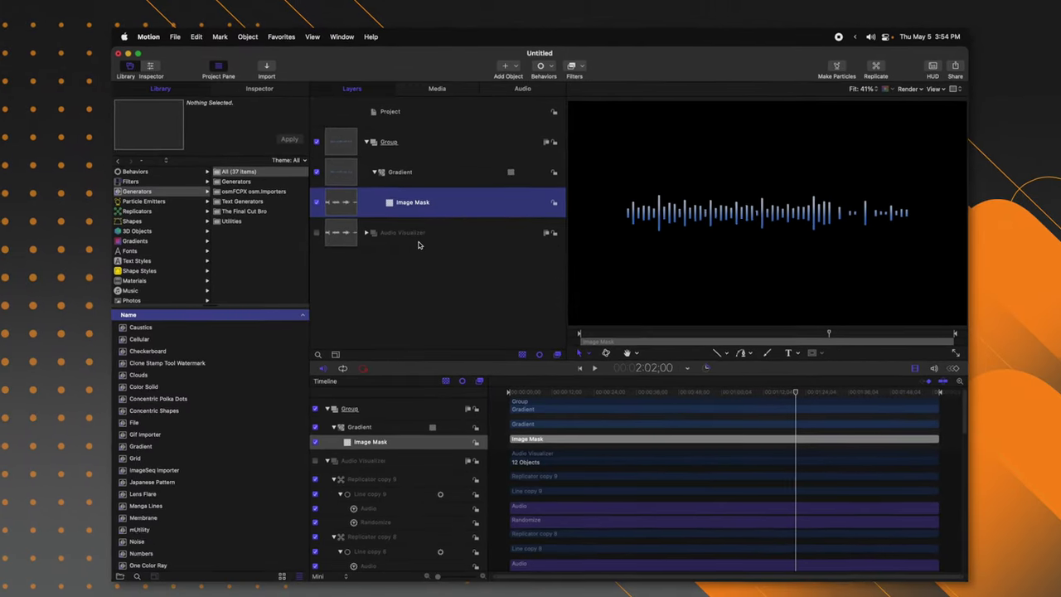
- Turn the Audio Visualizer group back on and preview the masked gradient at different points of the timeline
left_click(419, 240)
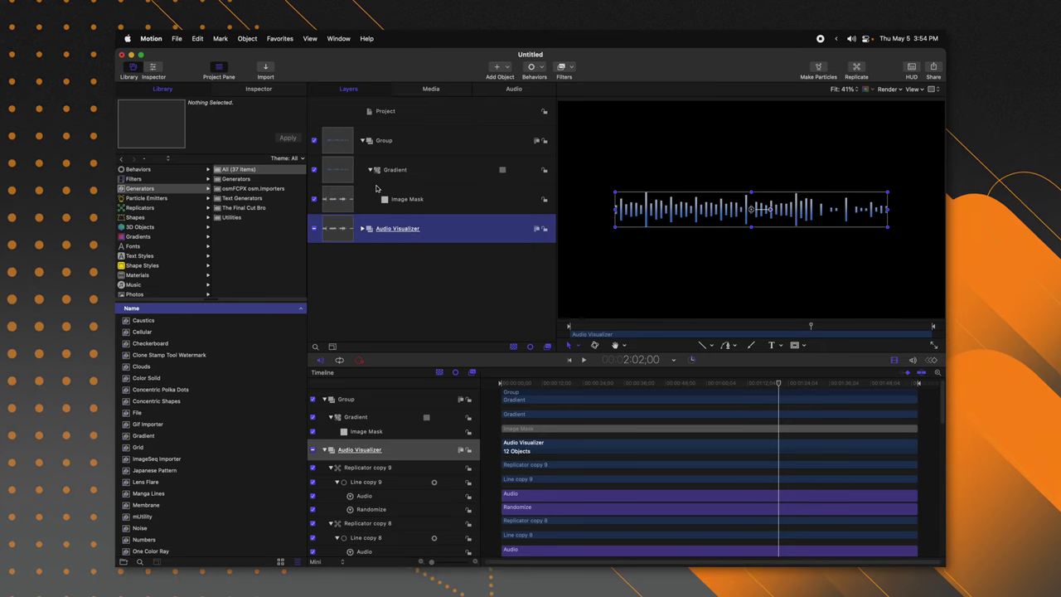
left_click(606, 400)
left_click(600, 385)
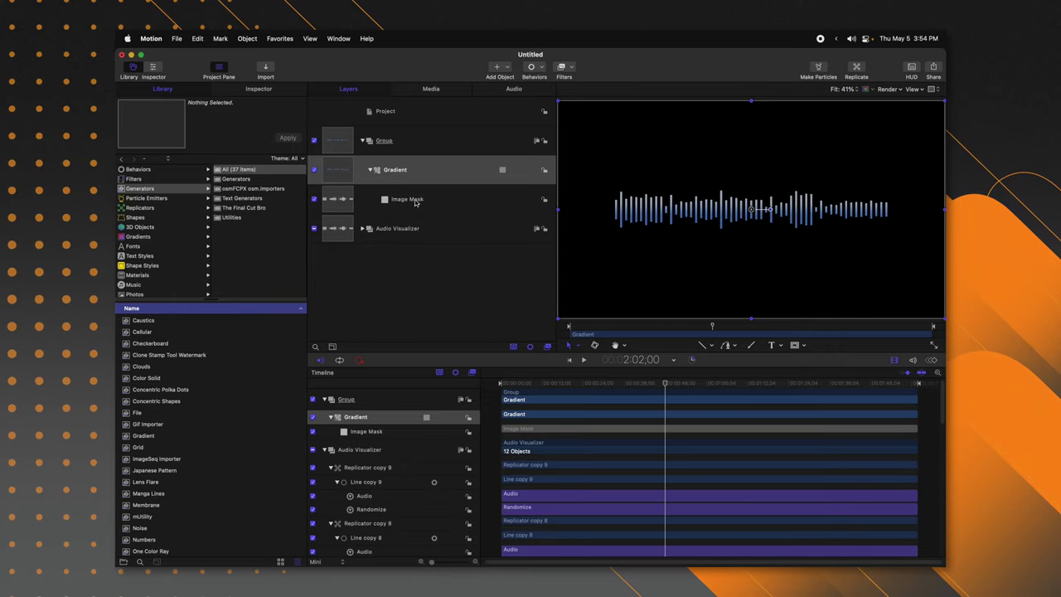
- Expand the Gradient generator's color settings and change the gradient's start color to red
left_click(264, 88)
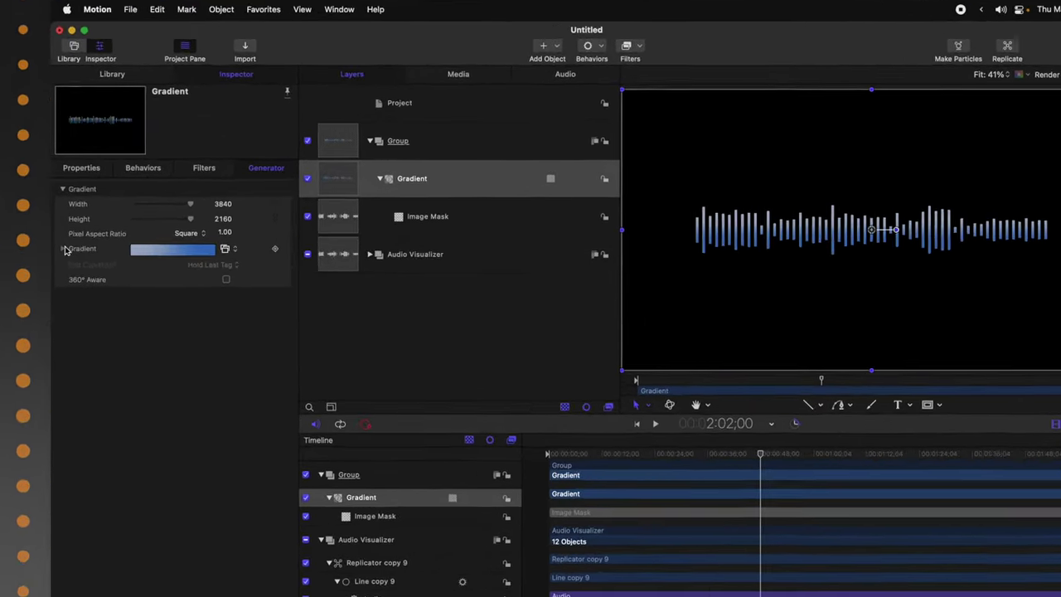
left_click(123, 223)
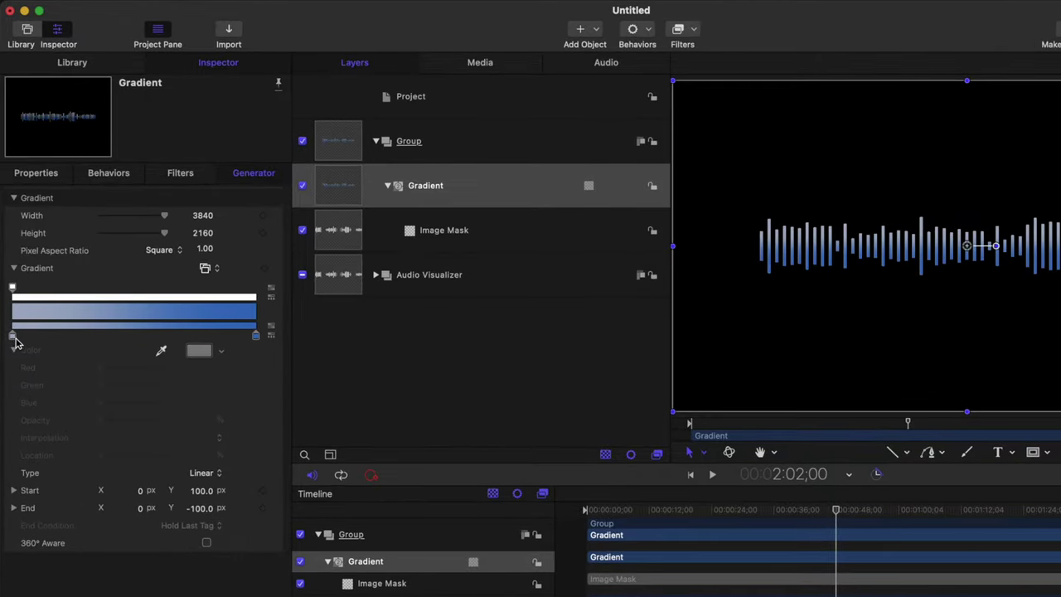
left_click(13, 335)
left_click(198, 351)
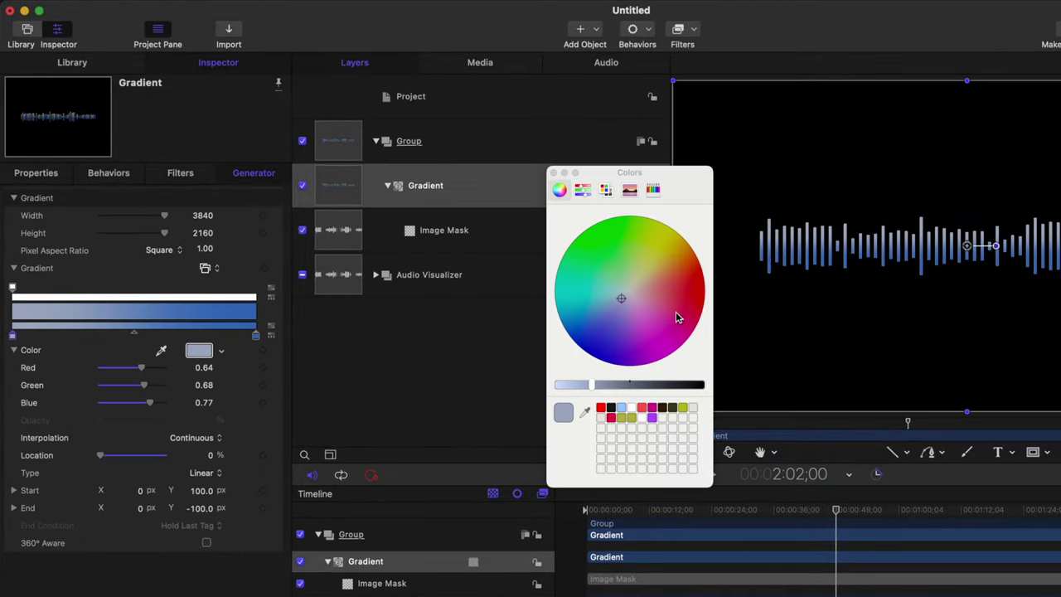
left_click_drag(676, 317, 718, 298)
- Change the gradient's end color to purple, about 0.55 red, -0.09 green and 0.76 blue, and close the color picker
left_click(256, 336)
left_click(646, 368)
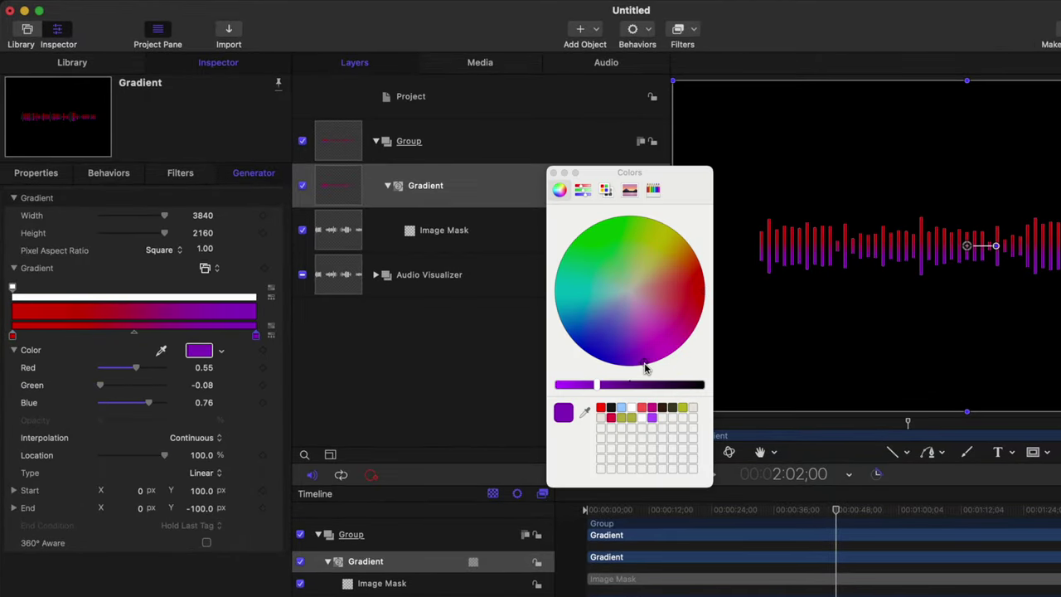
left_click(553, 172)
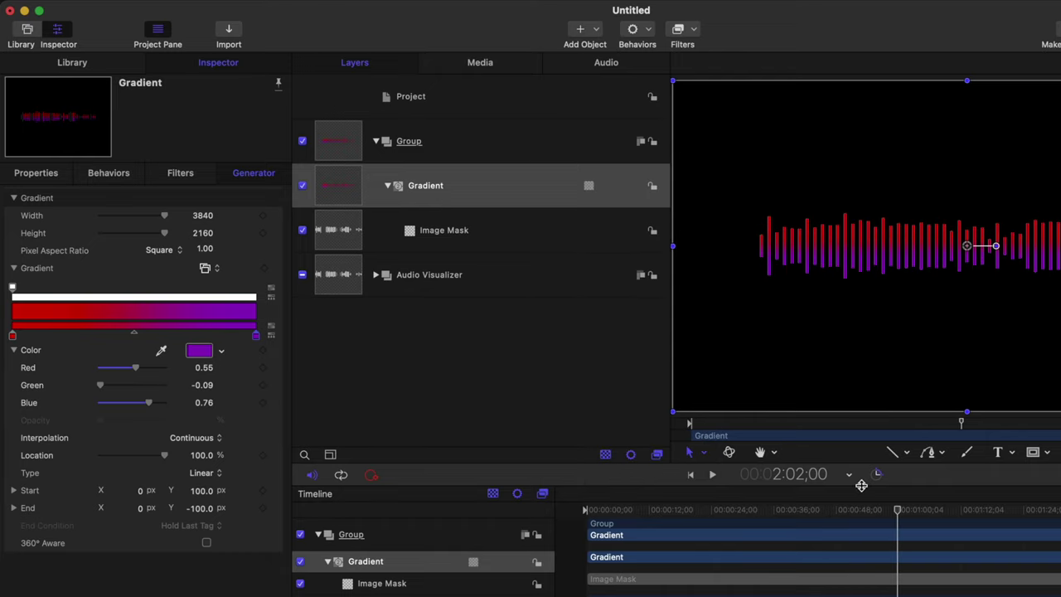
left_click(219, 286)
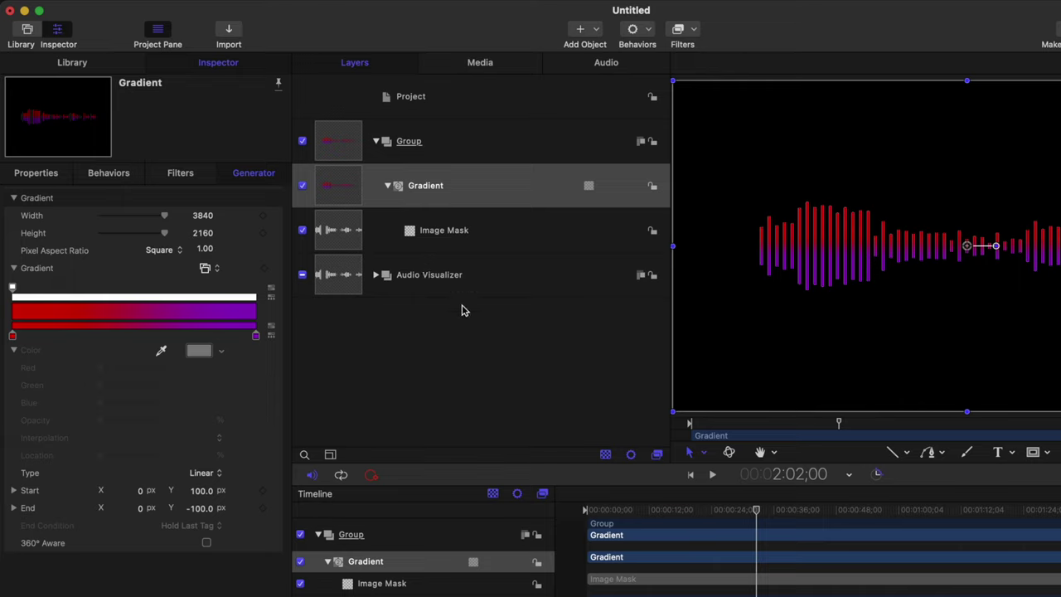
- Apply the Neon glow filter to the group containing the masked gradient
left_click(441, 147)
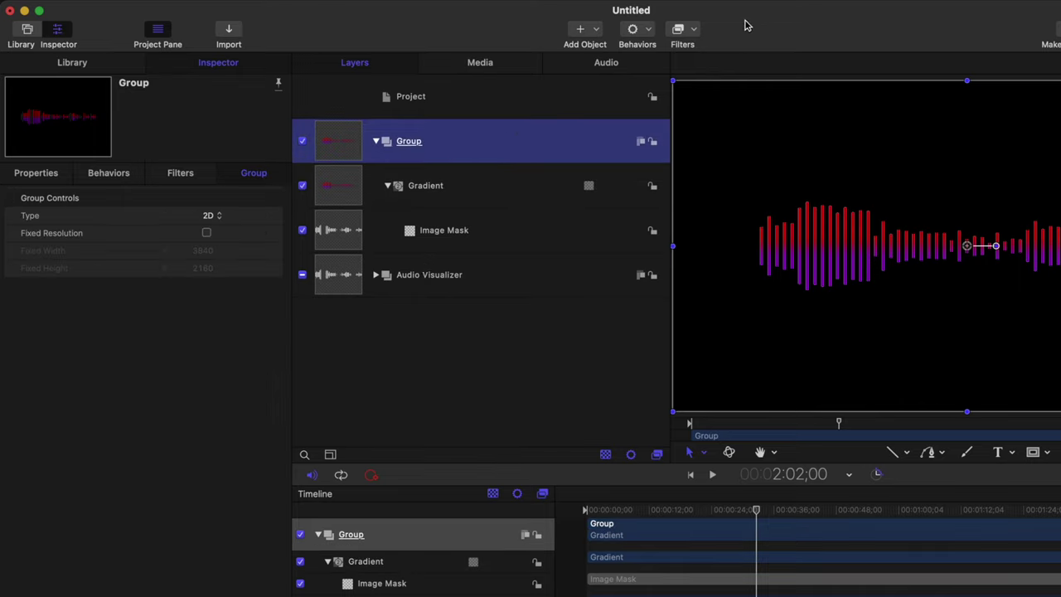
left_click(688, 32)
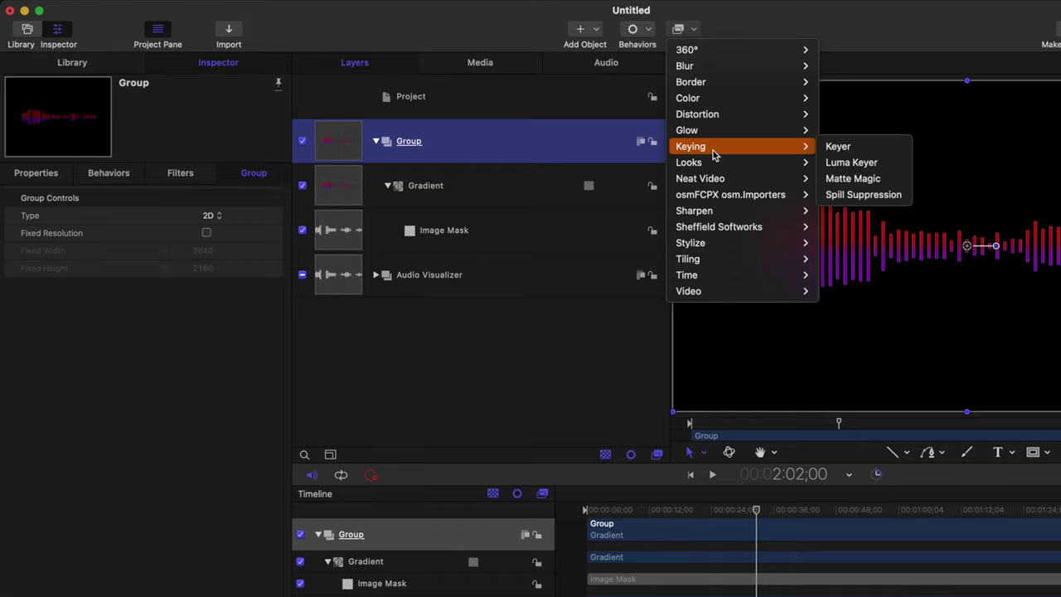
mouse_move(796, 132)
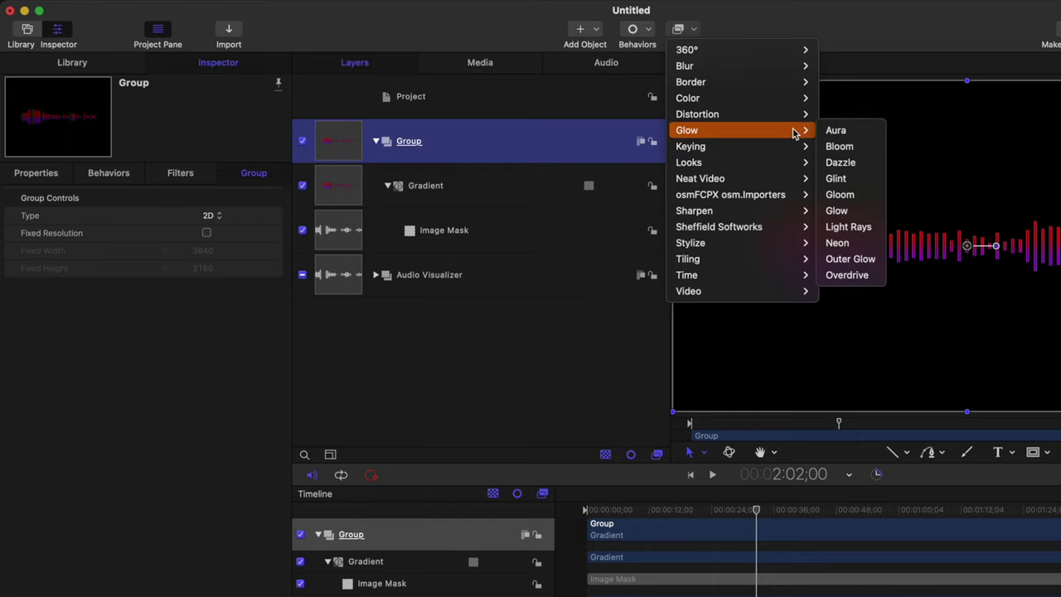
left_click(854, 244)
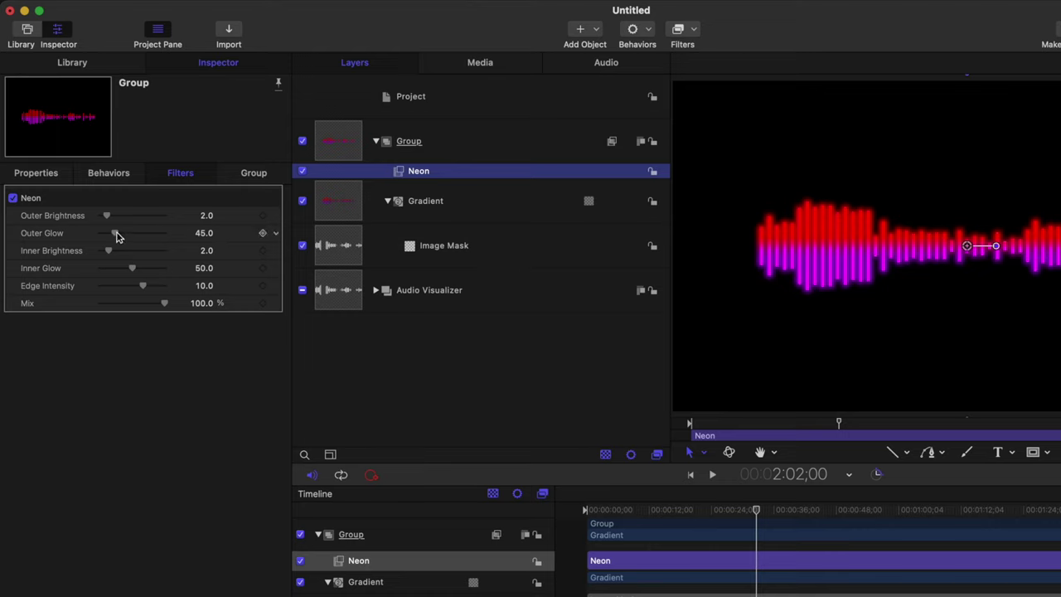
- Set the Neon filter's Outer Glow to about 537.5 and Outer Brightness to 1.0, and preview the glow along the timeline
left_click_drag(127, 237, 224, 249)
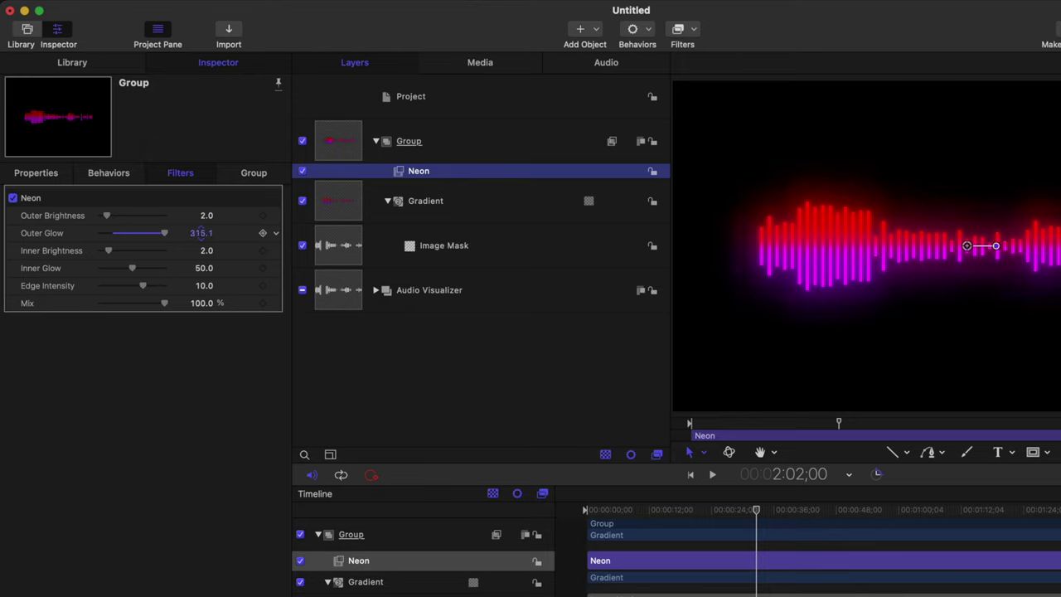
left_click(203, 235)
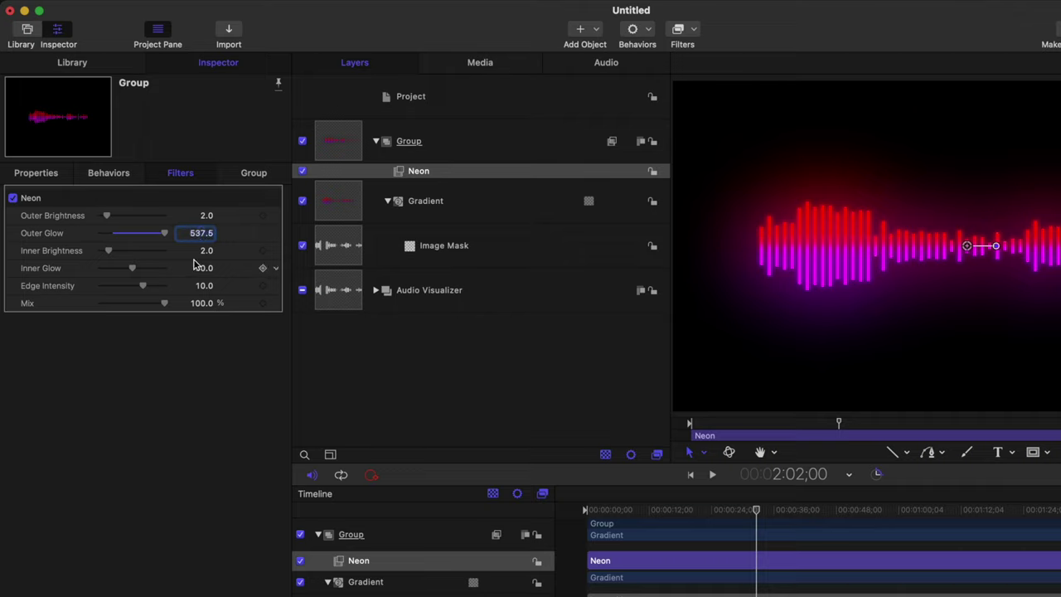
left_click_drag(103, 220, 103, 220)
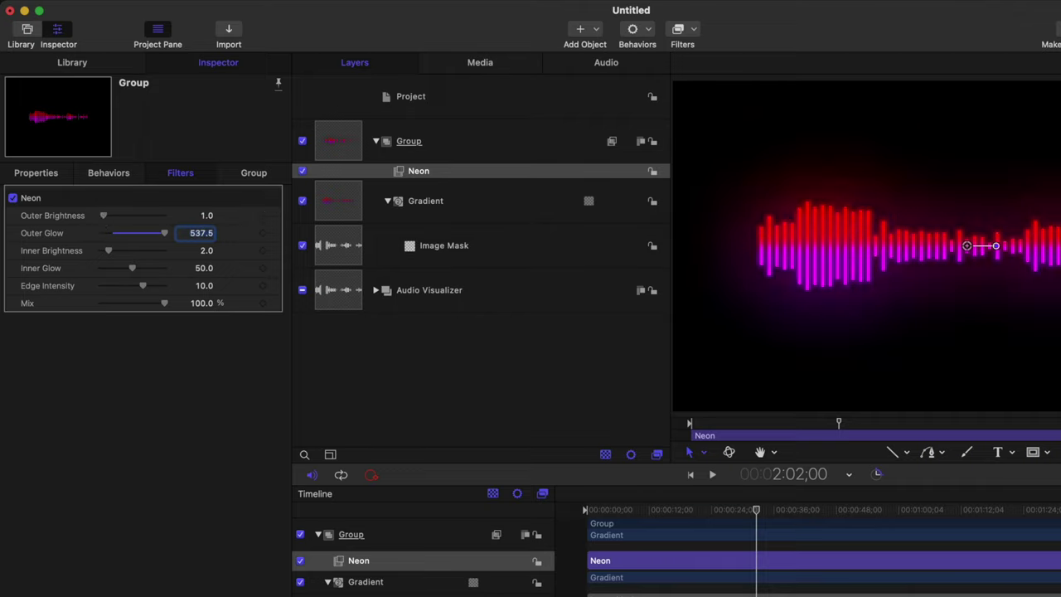
left_click_drag(688, 519, 883, 0)
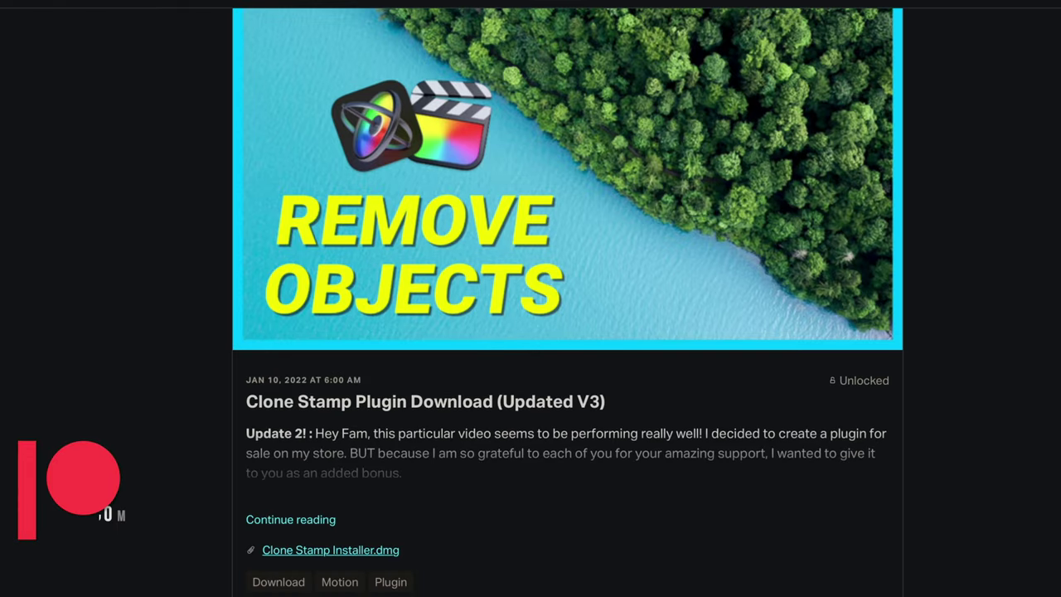
scroll(568, 303, "down", 8)
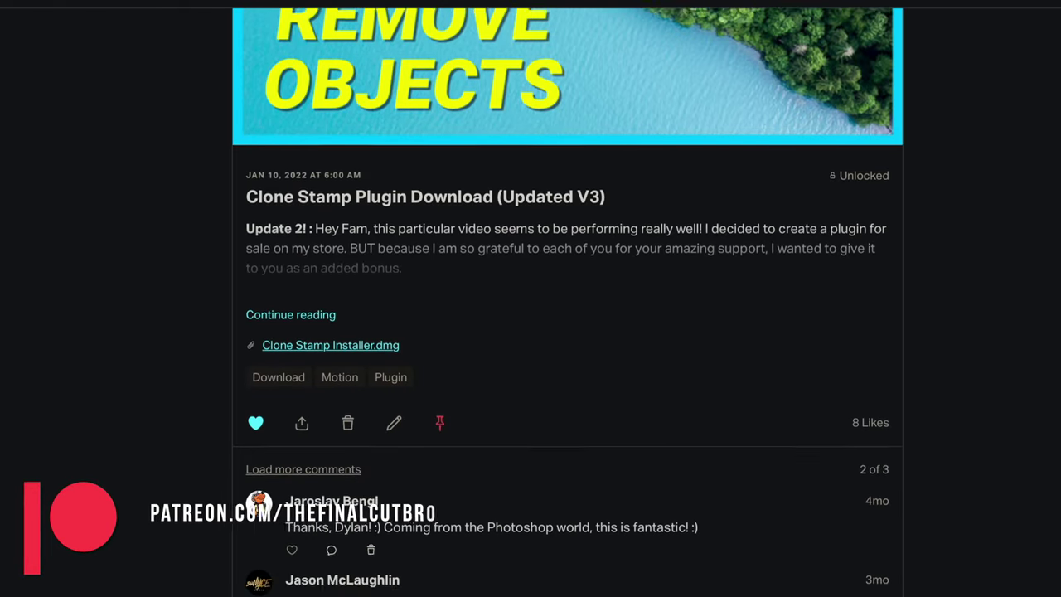
scroll(1057, 97, "down", 9)
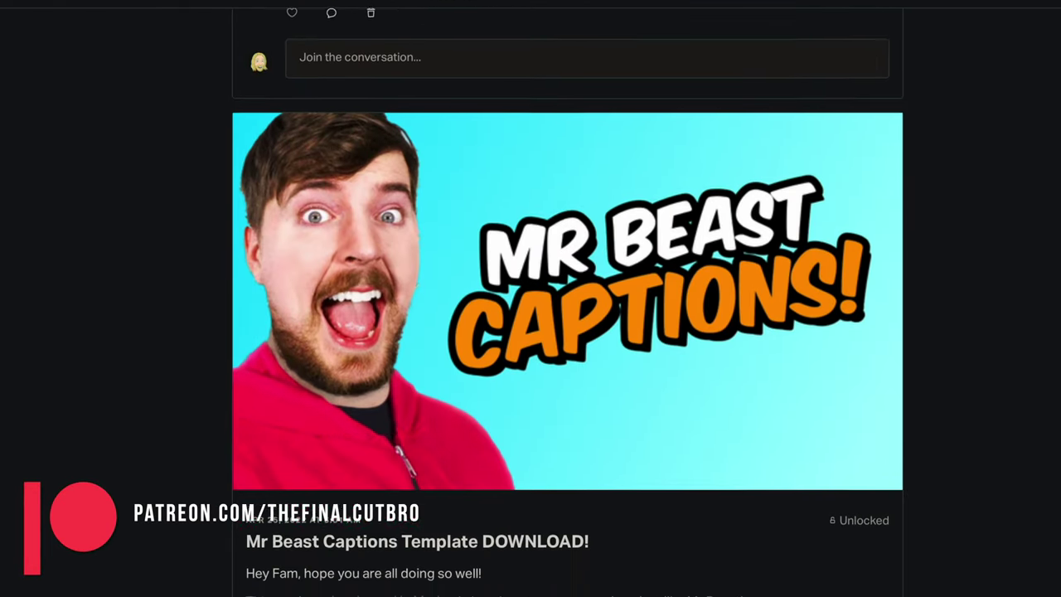
scroll(1057, 97, "down", 6)
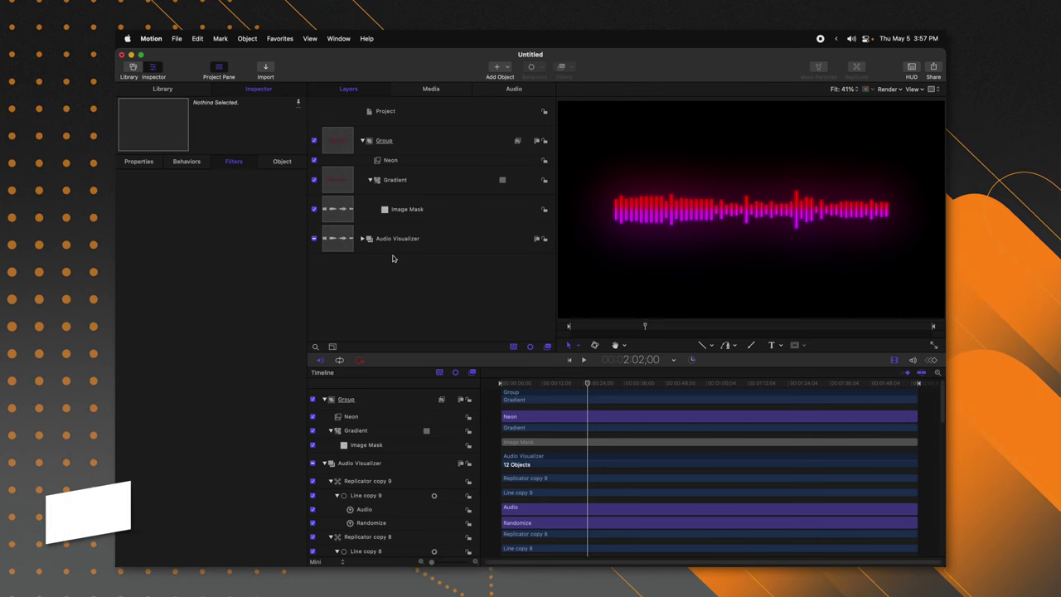
- Import the audio file This Vlog.wav from the Music folder into the project
key("super+i")
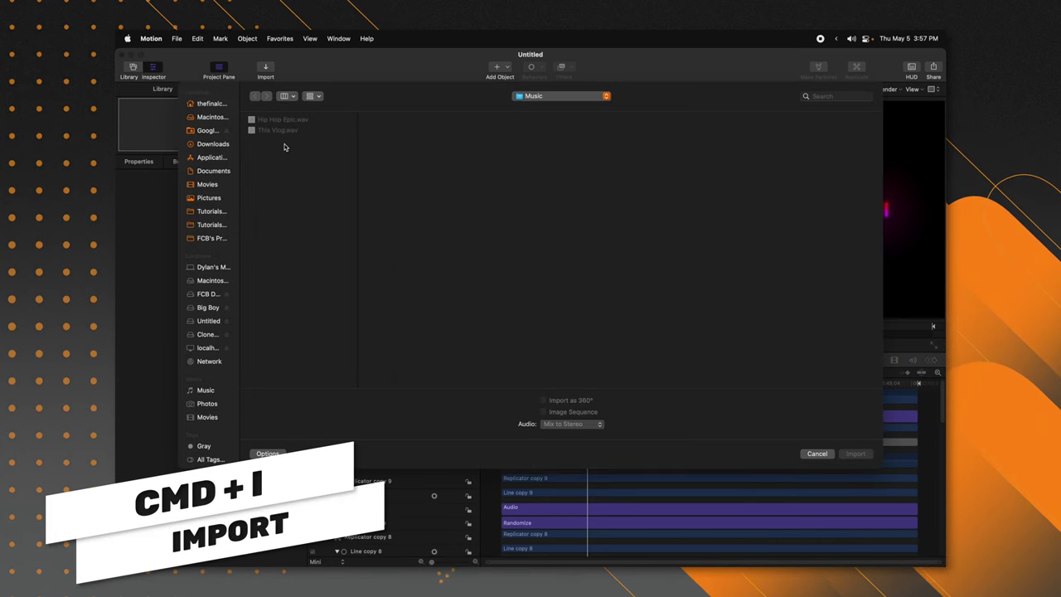
left_click(290, 133)
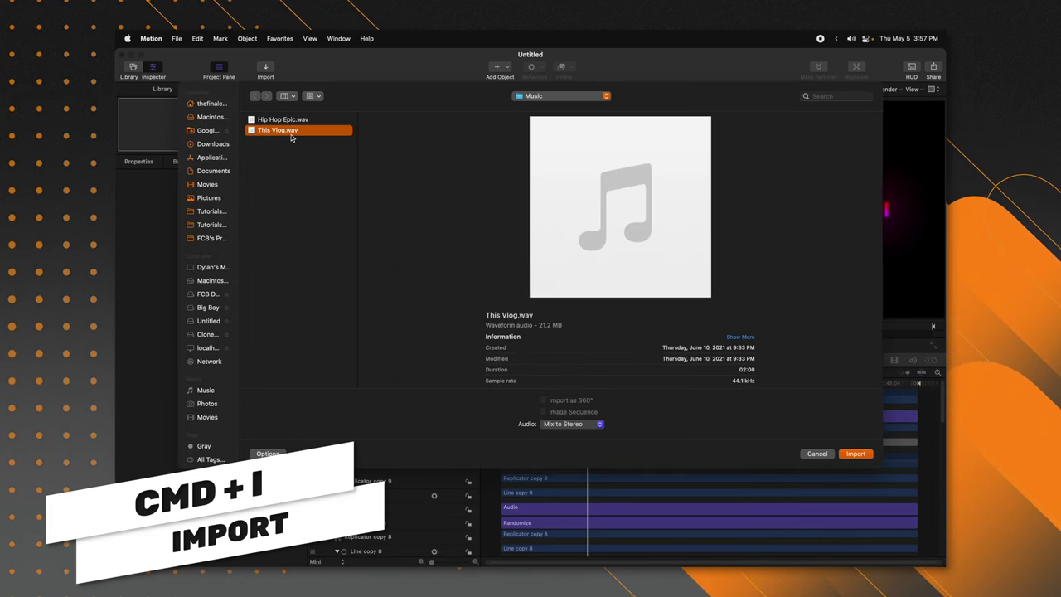
left_click(855, 454)
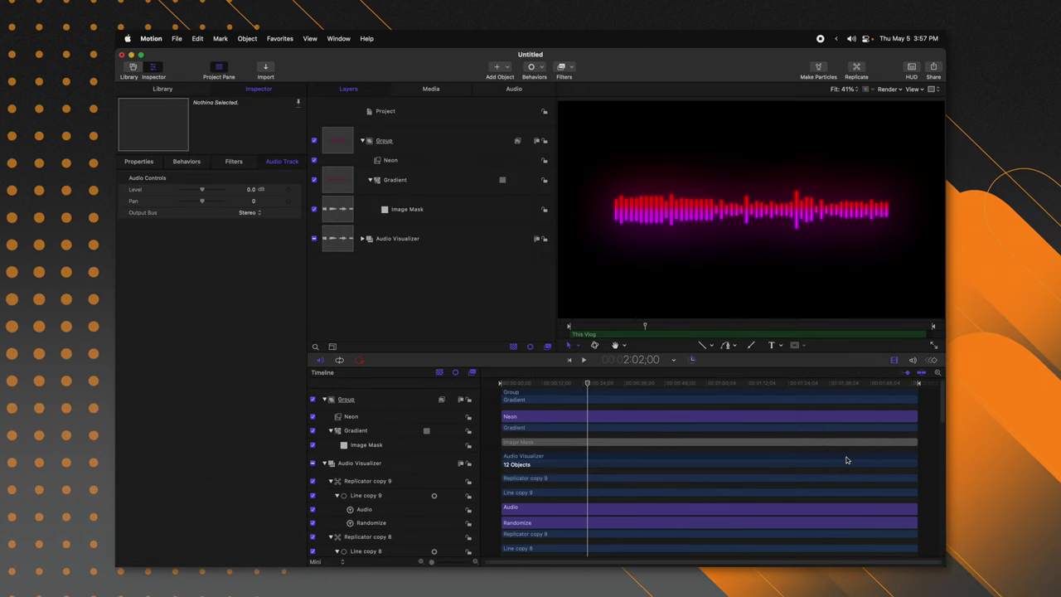
- Review the This Vlog and Hip Hop Epic tracks in the project's audio list, and return to the layers list
left_click(513, 89)
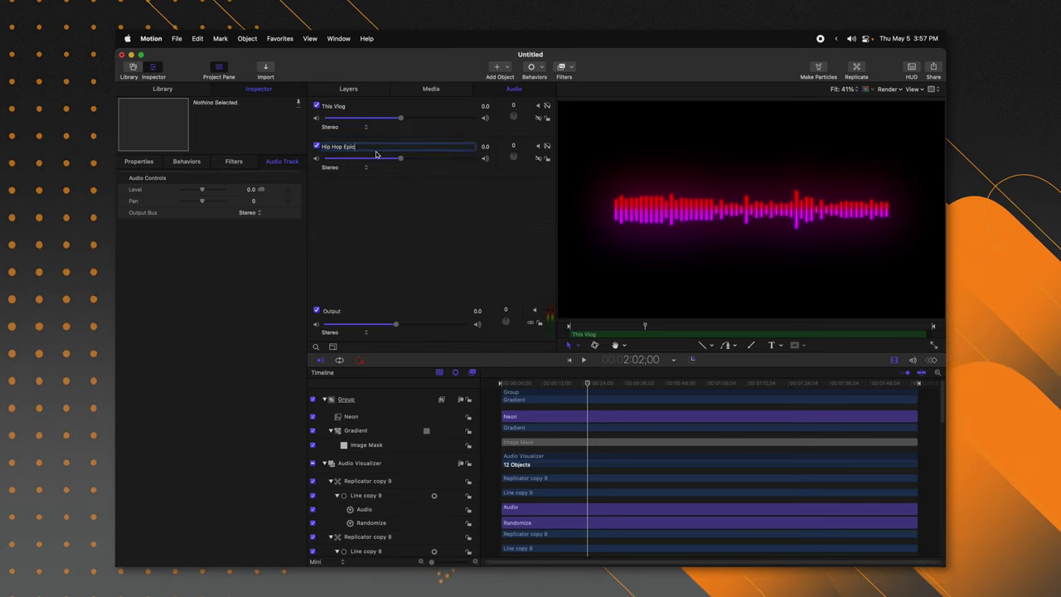
left_click(434, 218)
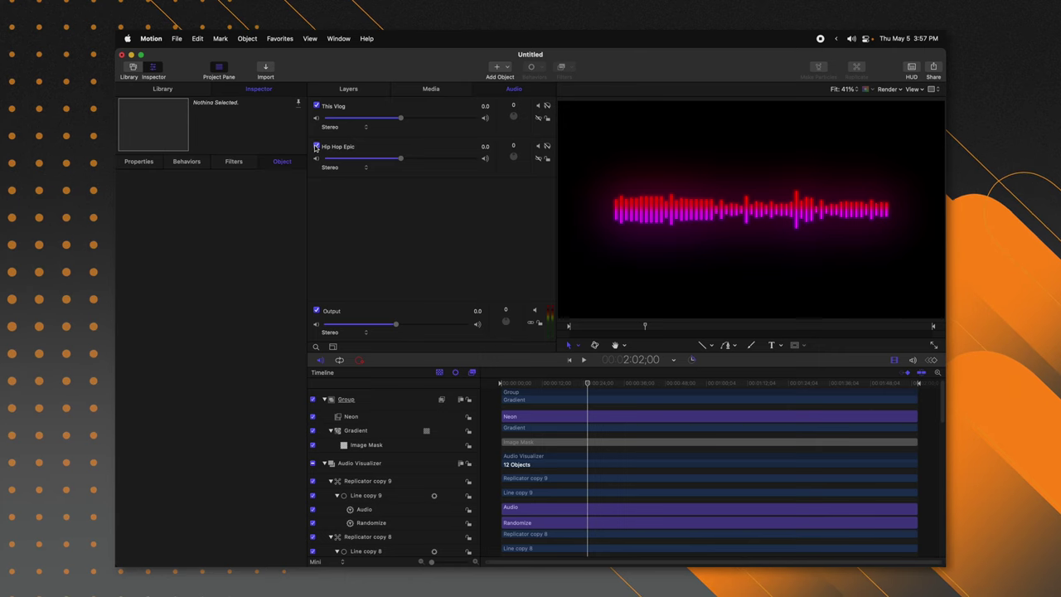
key("super+4")
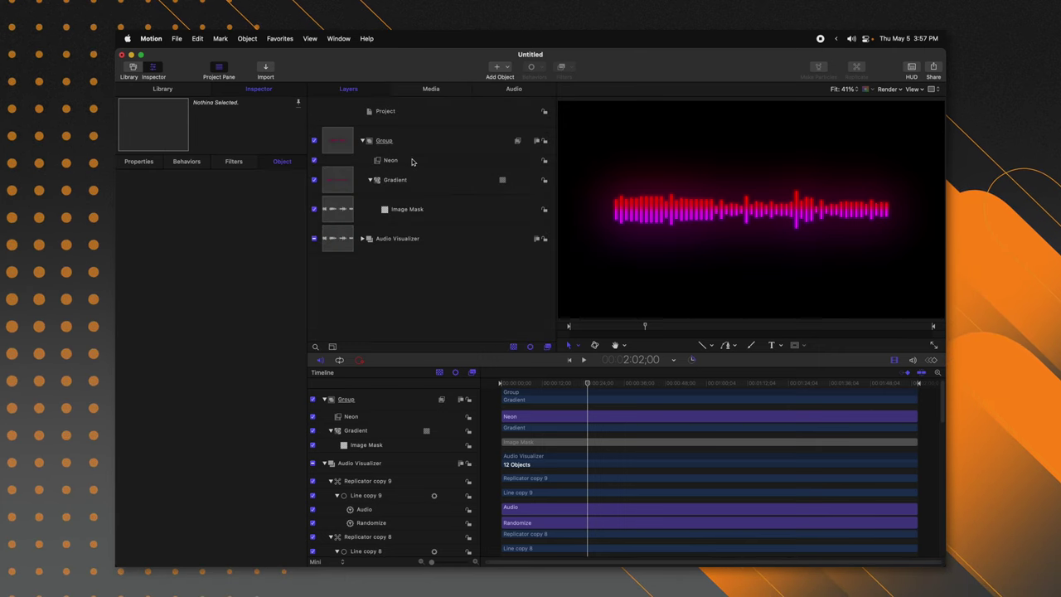
- Expand the Audio Visualizer group and filter the layers list by "audio" to isolate the replicators' Audio behaviors
left_click(362, 239)
scroll(340, 315, "down", 10)
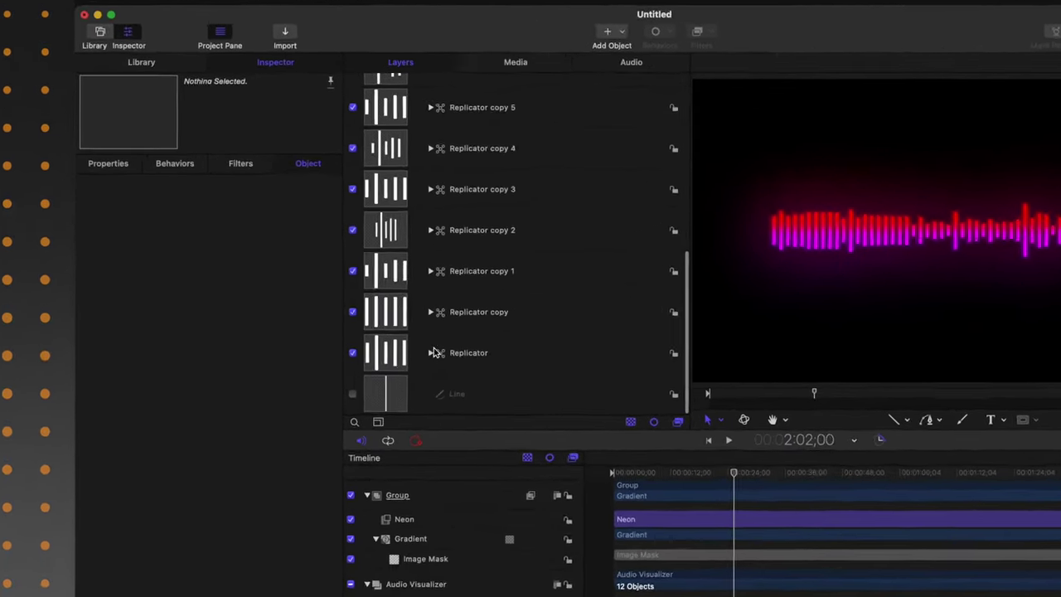
left_click(378, 305)
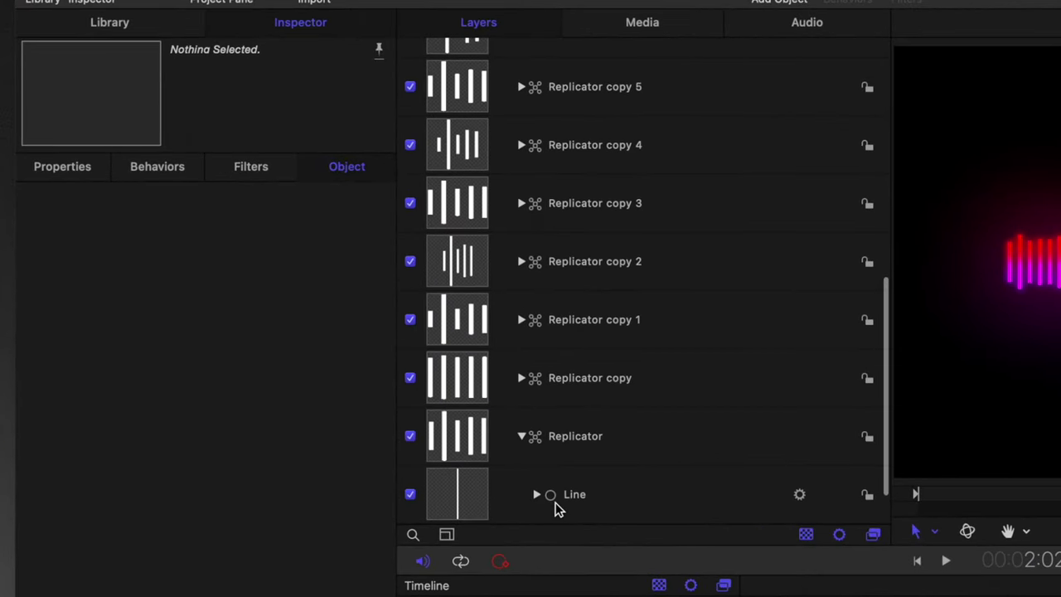
left_click(523, 383)
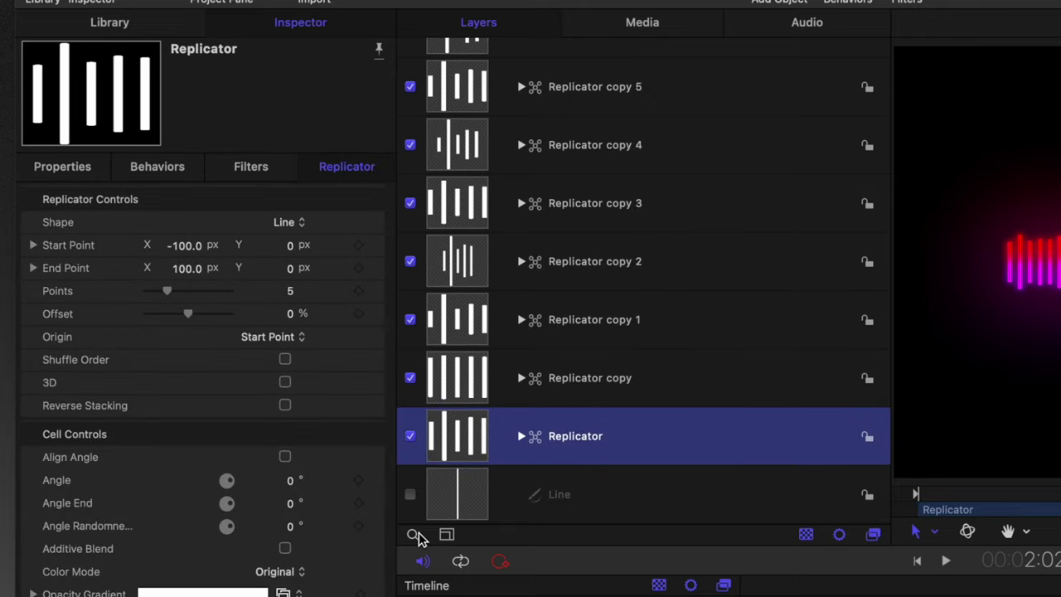
left_click(414, 534)
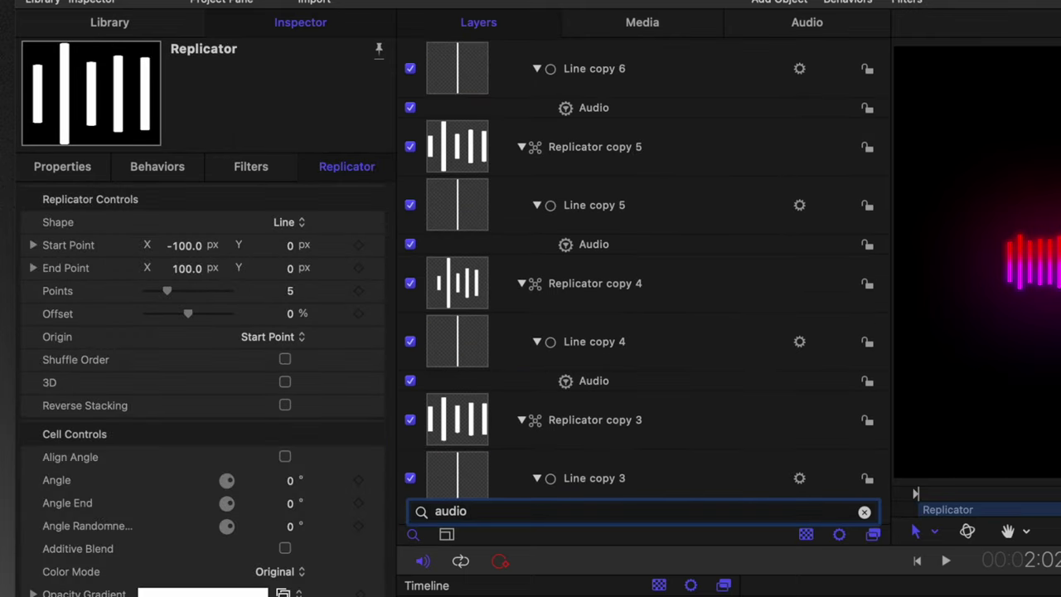
scroll(498, 483, "down", 10)
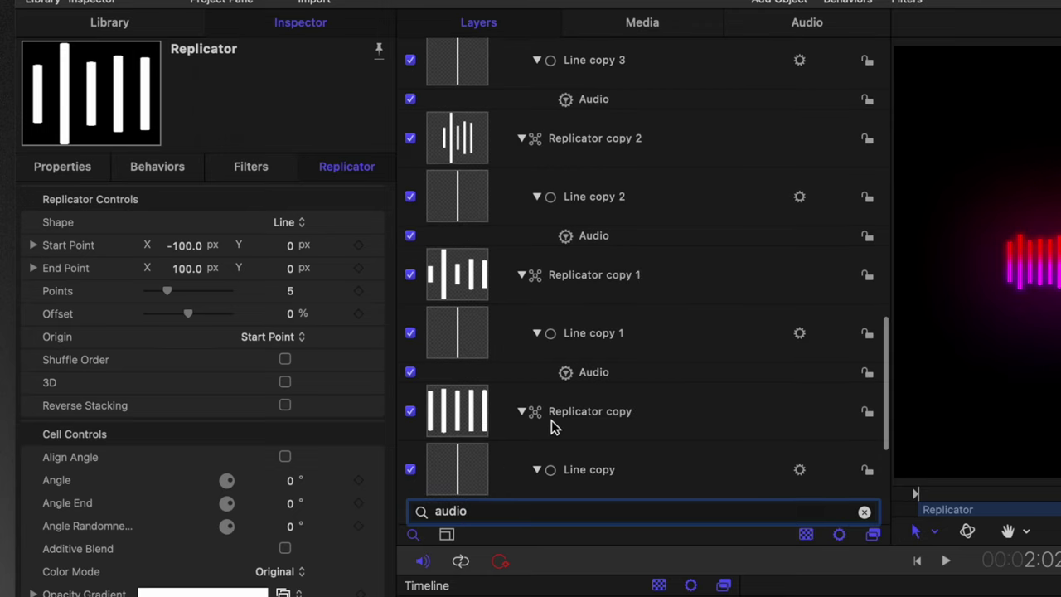
- Set the source audio to This Vlog in the Audio behaviors of Line, Line copy and Line copy 1
left_click(636, 487)
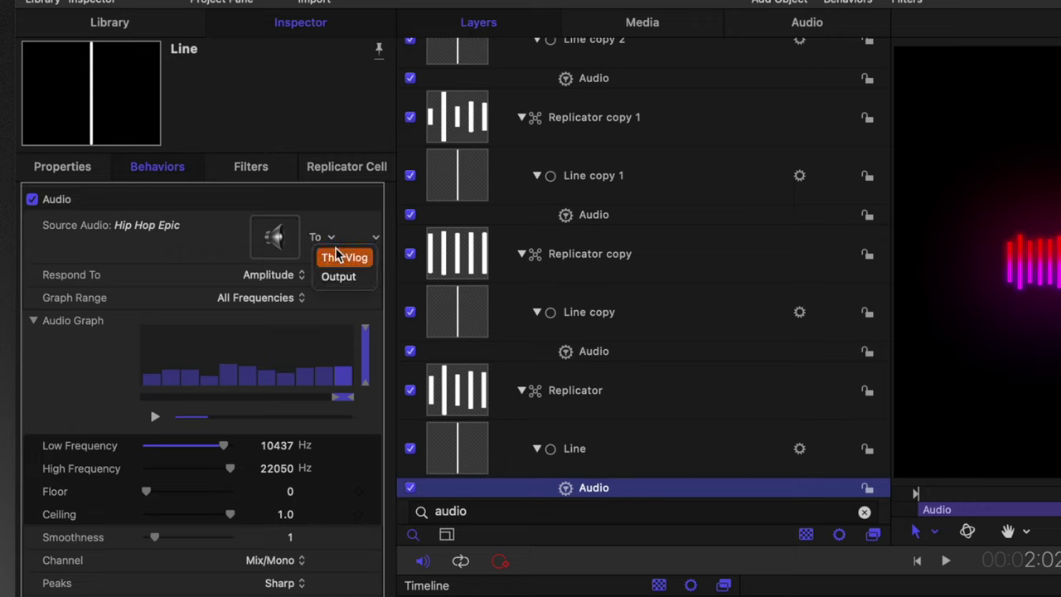
left_click(342, 257)
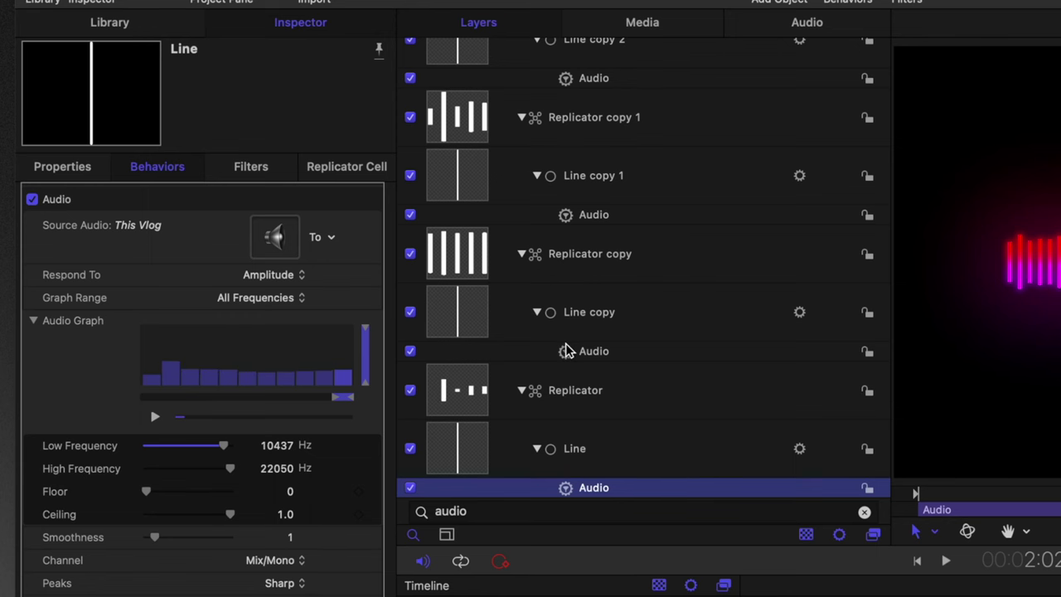
left_click(566, 350)
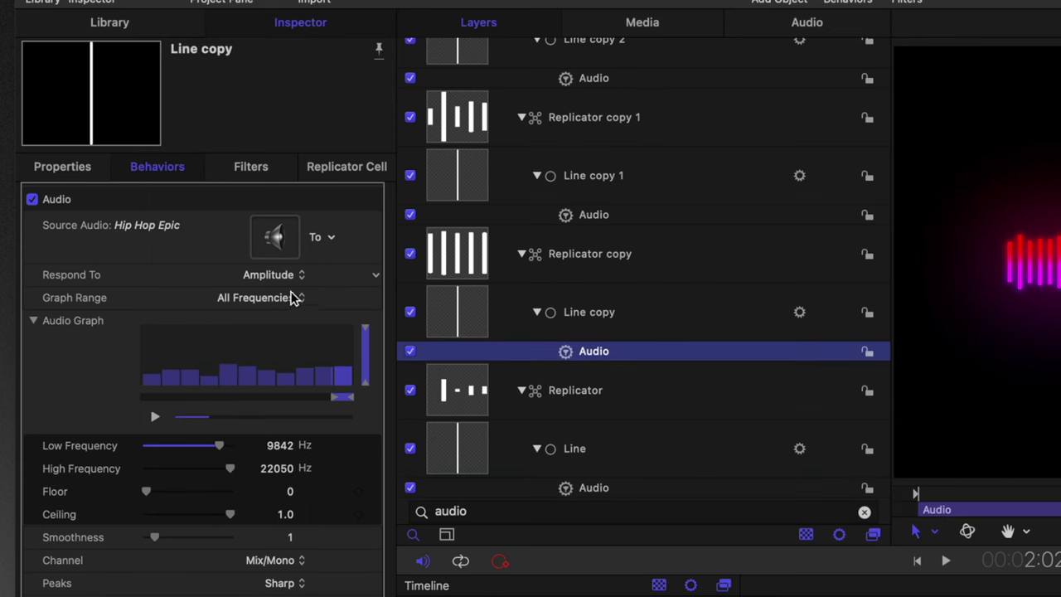
left_click(332, 264)
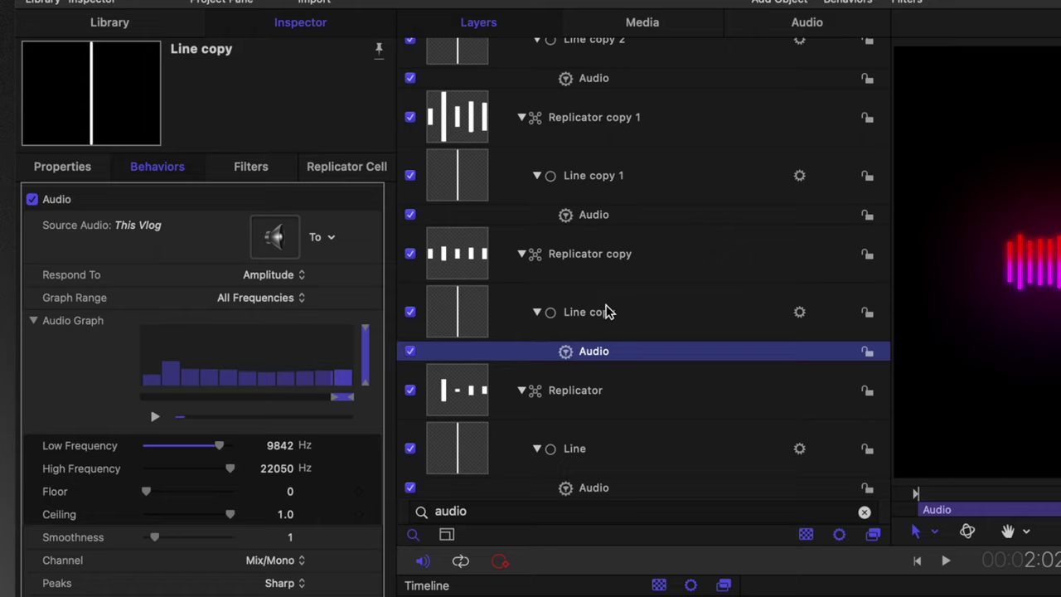
left_click(606, 218)
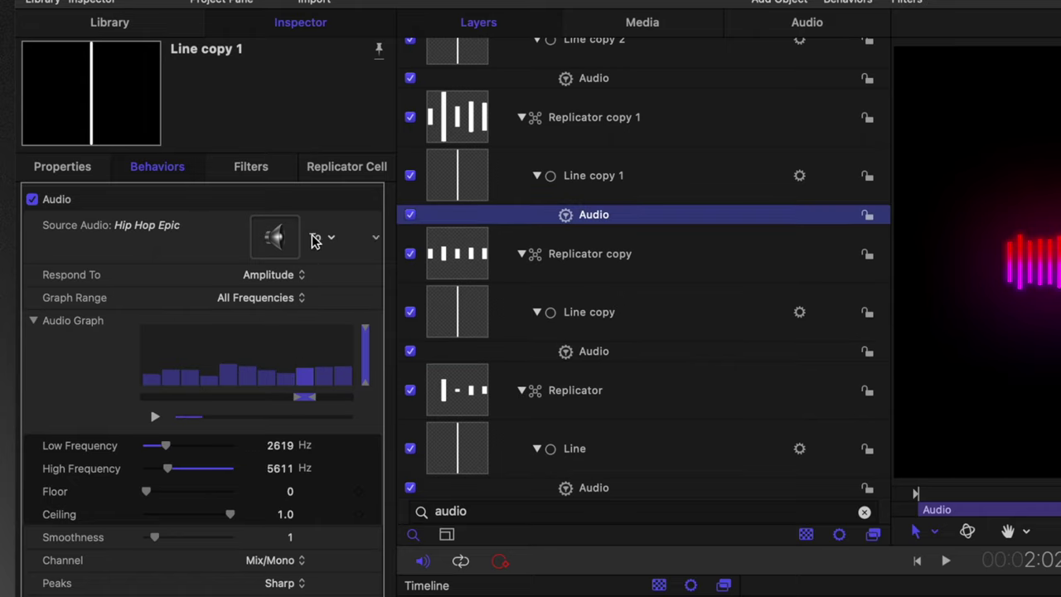
left_click(333, 262)
scroll(738, 332, "up", 5)
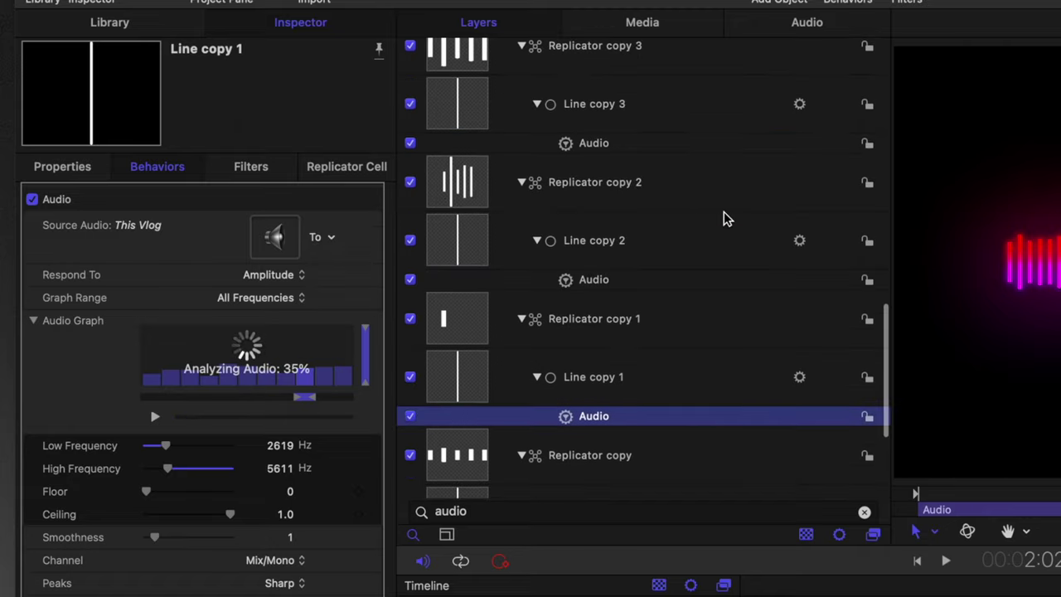